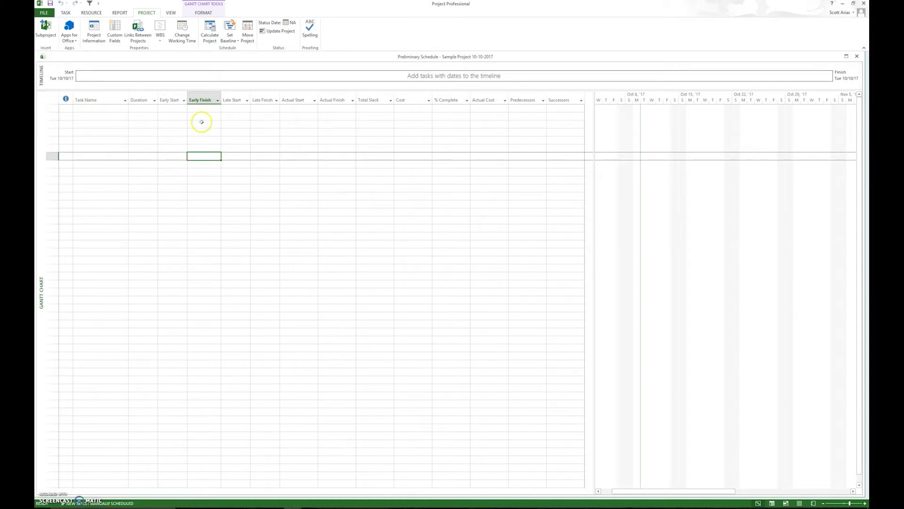
Set new tasks to Auto Scheduled in the scheduling options of the Preliminary Schedule project.
left_click(44, 13)
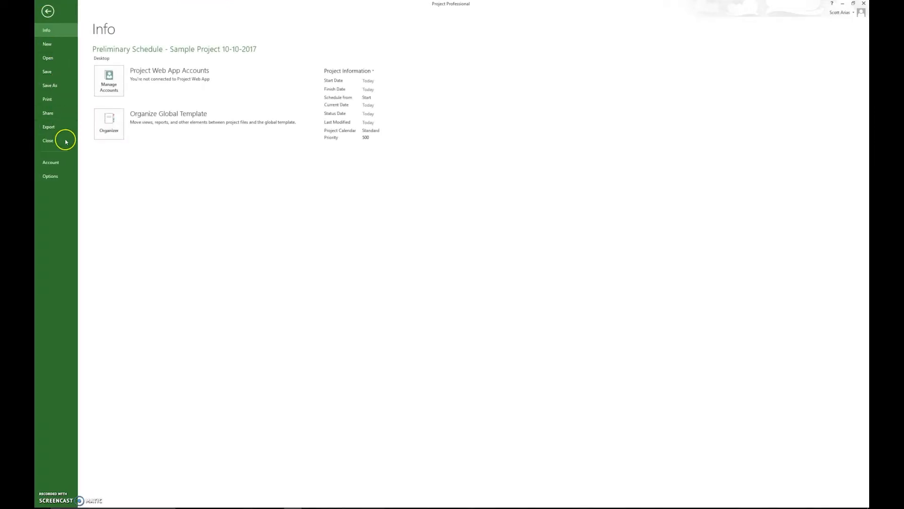
left_click(62, 178)
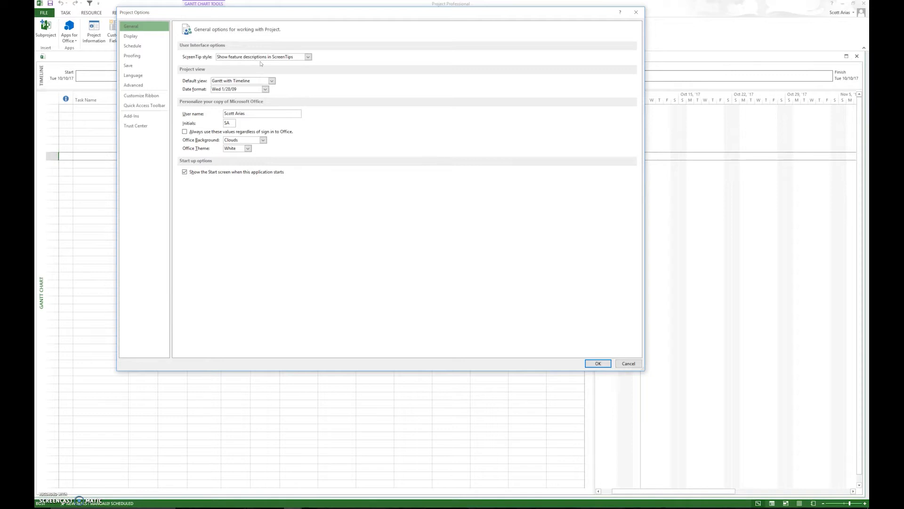
left_click(141, 37)
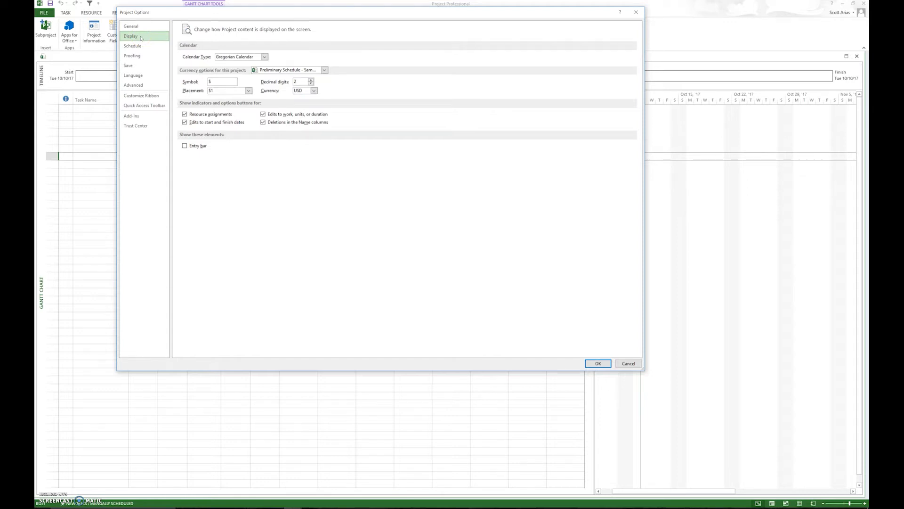
left_click(136, 47)
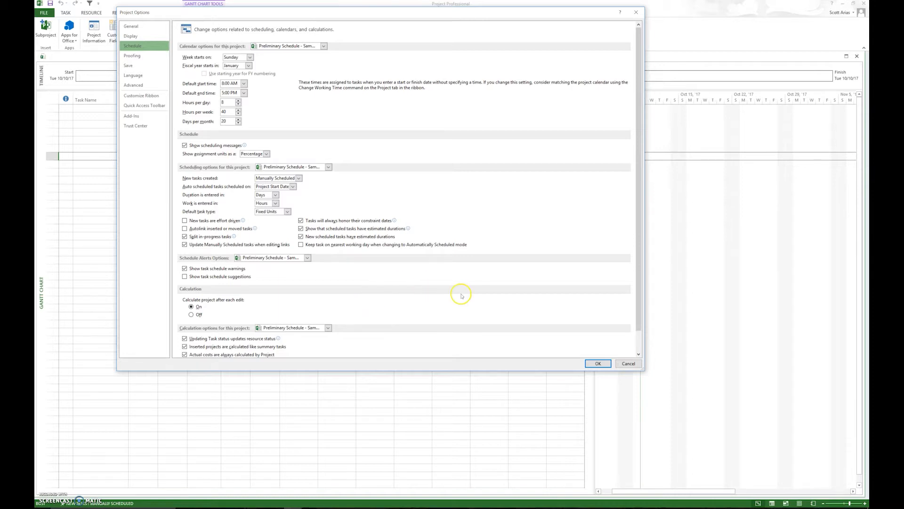
left_click_drag(640, 322, 640, 350)
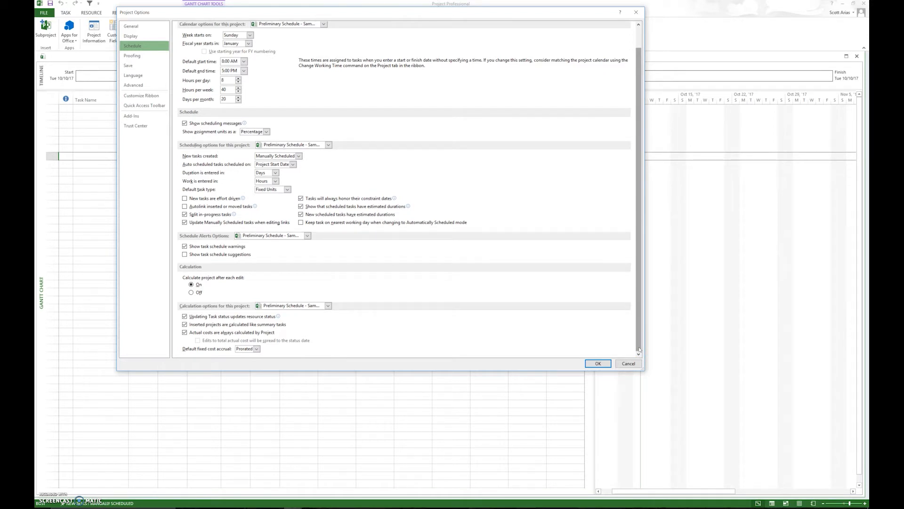
left_click(299, 156)
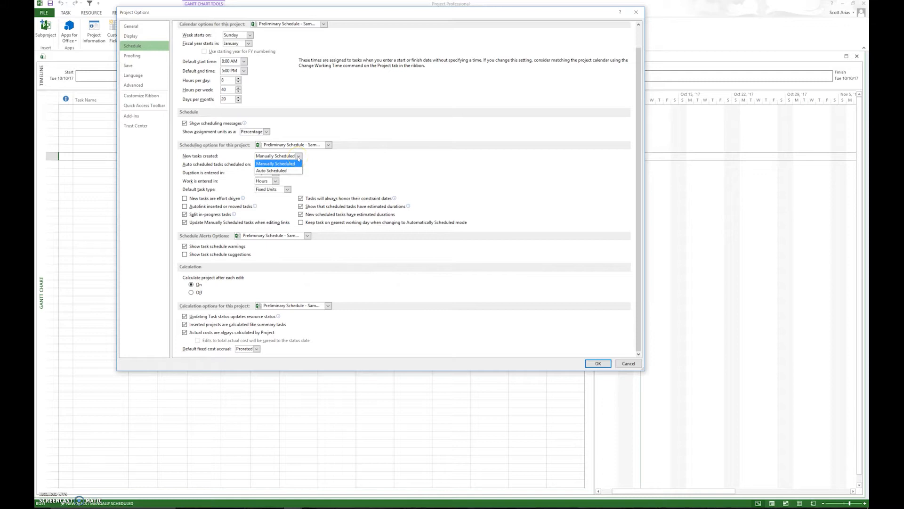
left_click(293, 171)
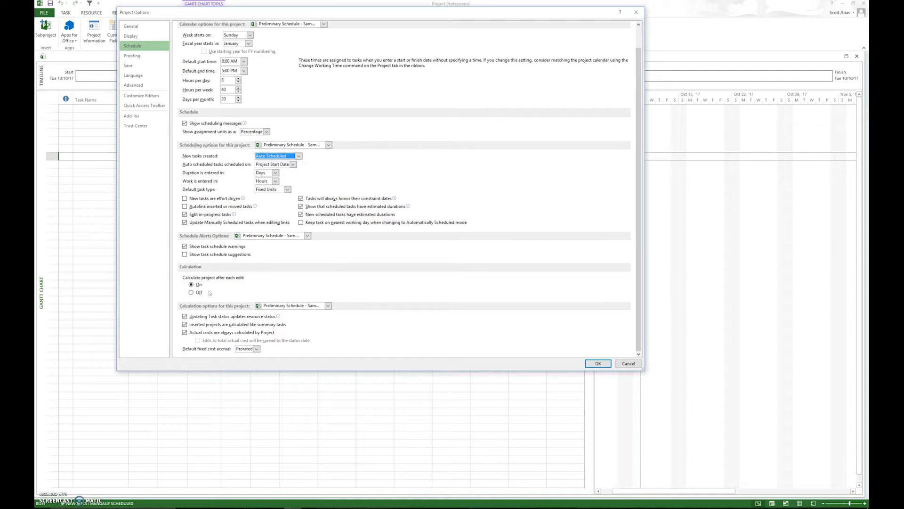
left_click(598, 363)
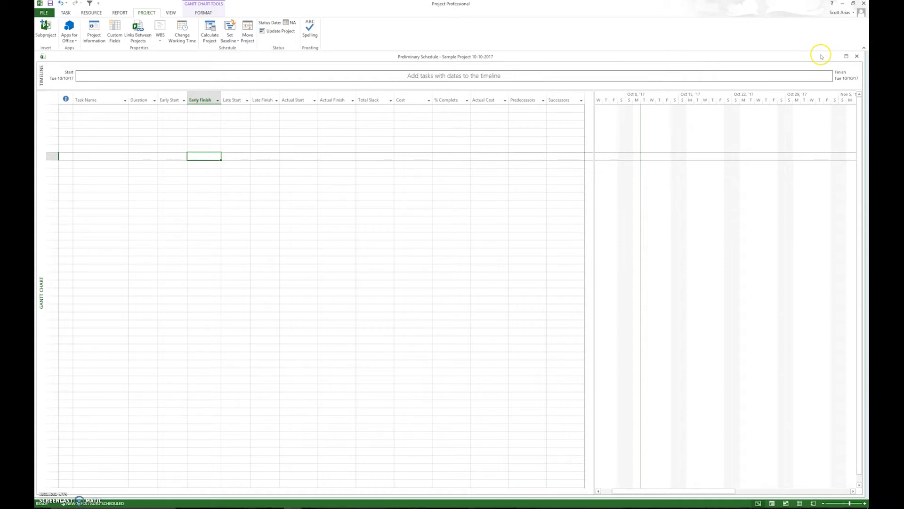
Move the Preliminary Schedule window aside and bring up the Mock Project Schedule Baseline project, maximized.
left_click_drag(822, 57, 820, 143)
left_click(547, 56)
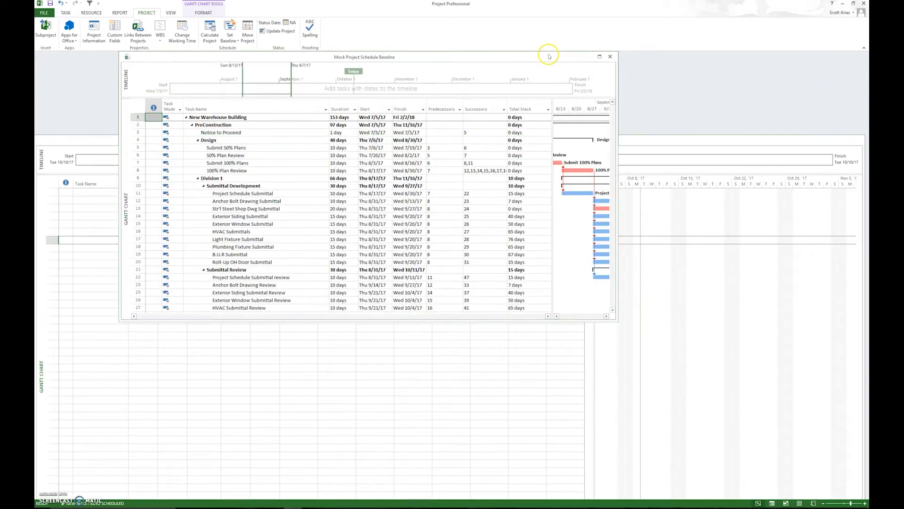
left_click(599, 57)
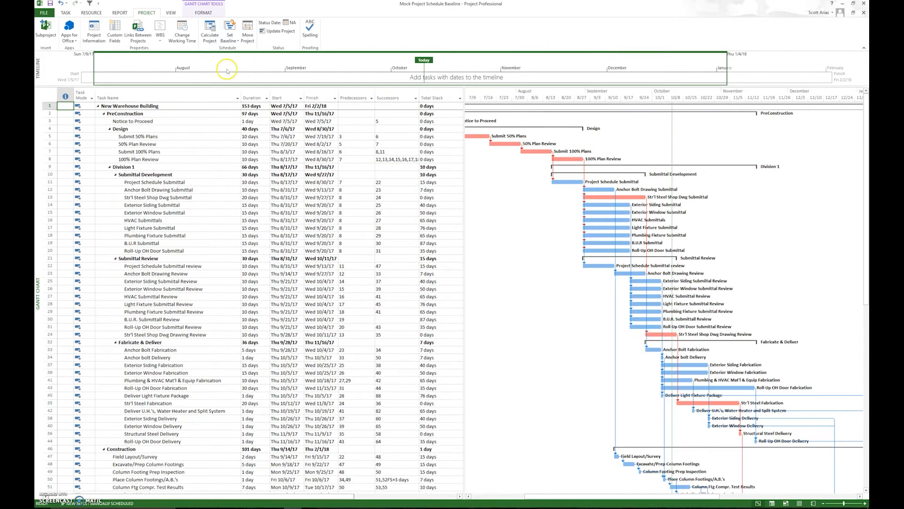
Set new tasks to Auto Scheduled in the scheduling options of Mock Project Schedule Baseline and review the remaining schedule settings.
left_click(44, 13)
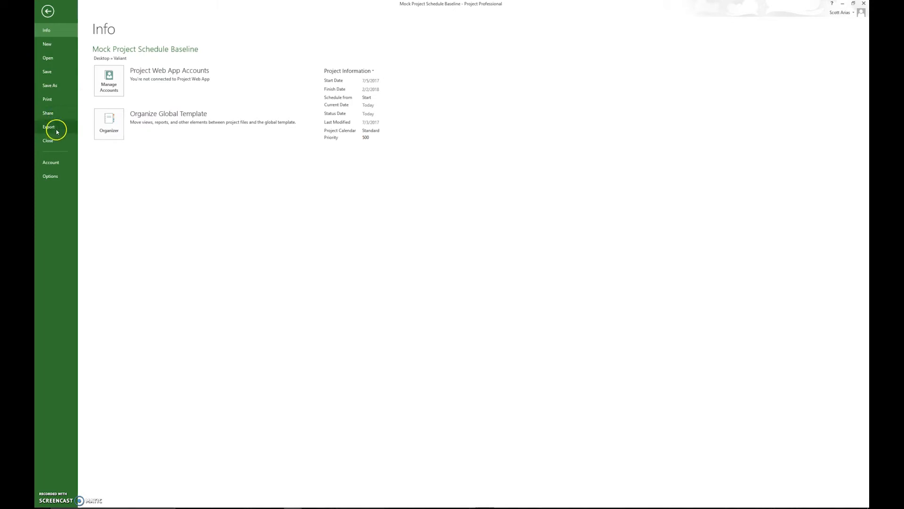
left_click(50, 175)
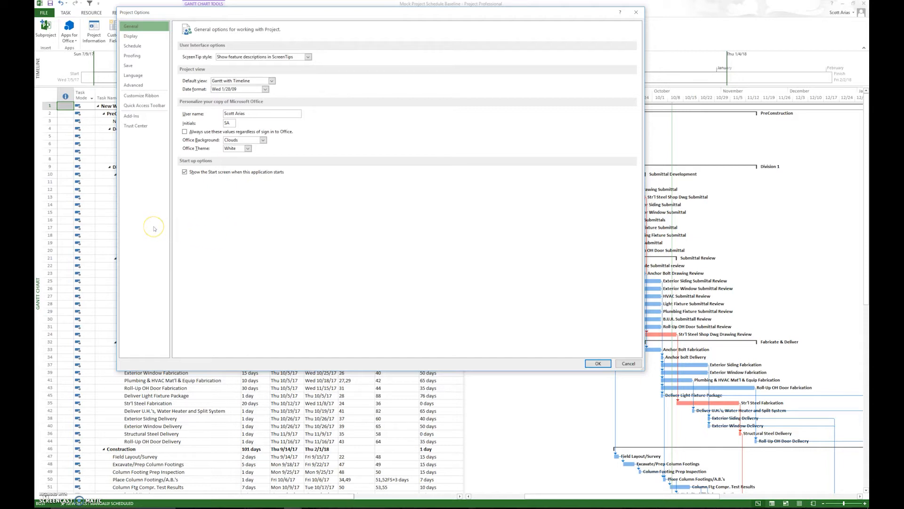
left_click(138, 37)
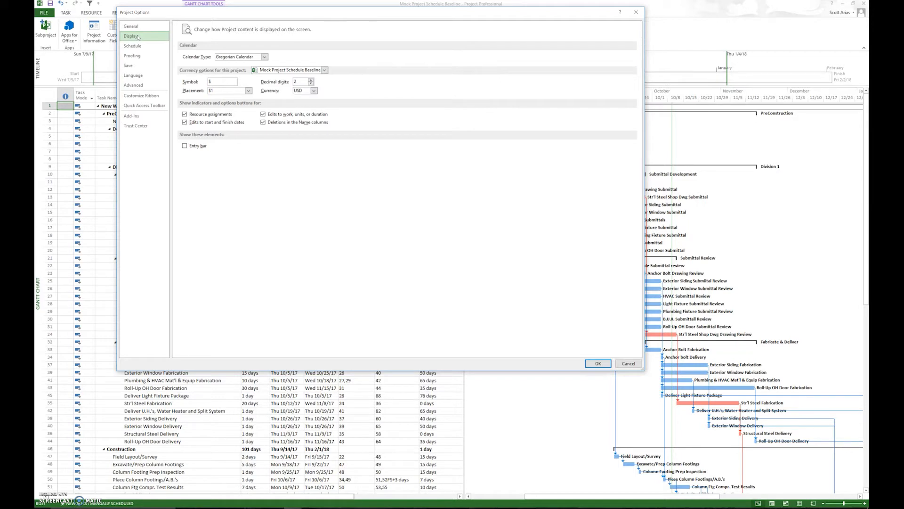
left_click(133, 46)
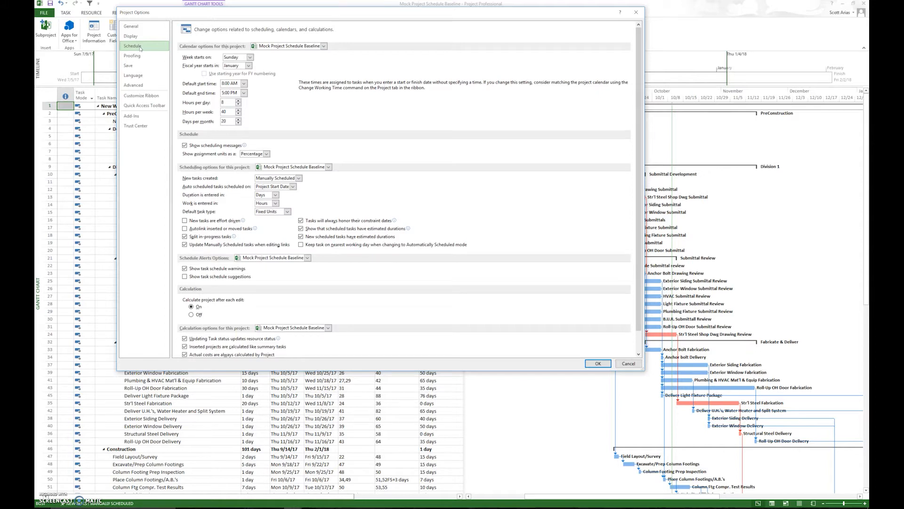
left_click(299, 178)
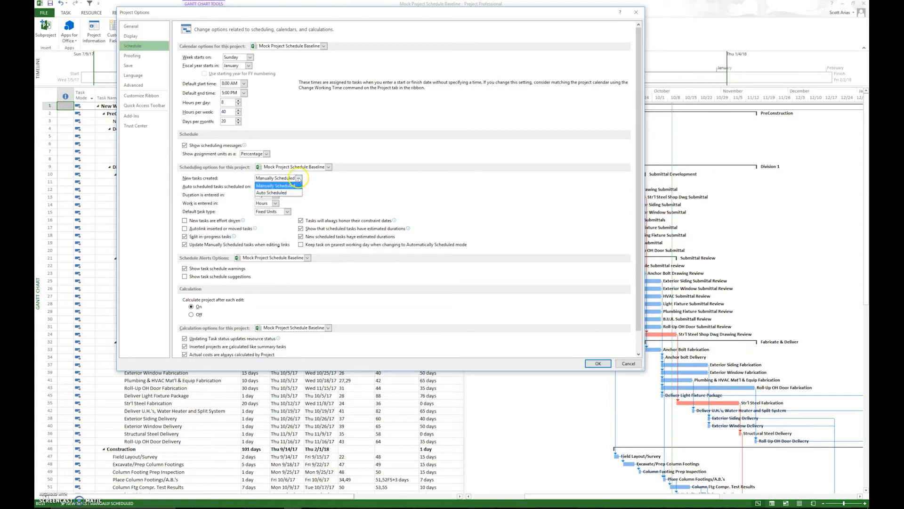
left_click(278, 193)
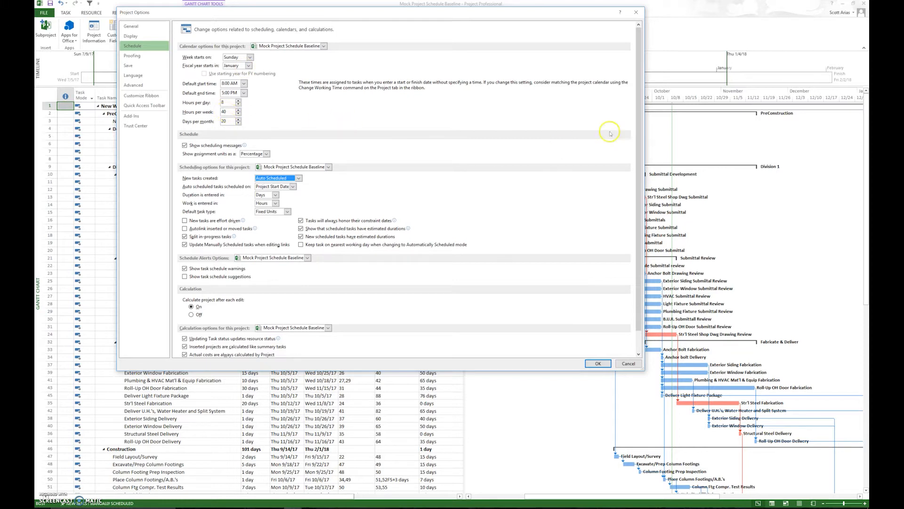
left_click_drag(638, 148, 636, 188)
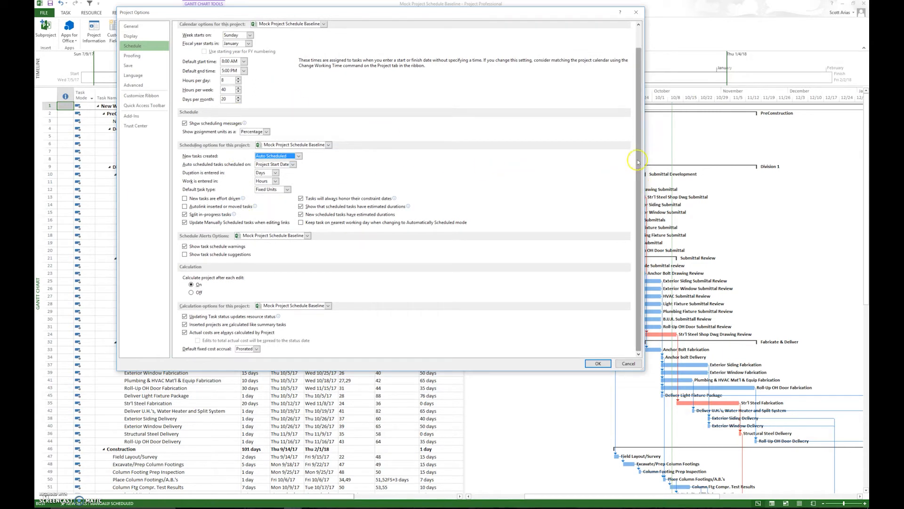
left_click_drag(638, 163, 638, 126)
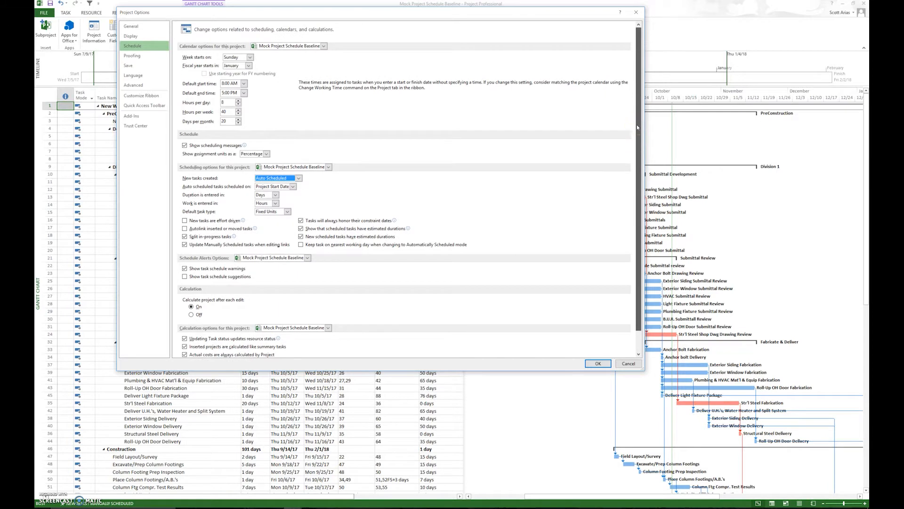
left_click_drag(638, 128, 638, 174)
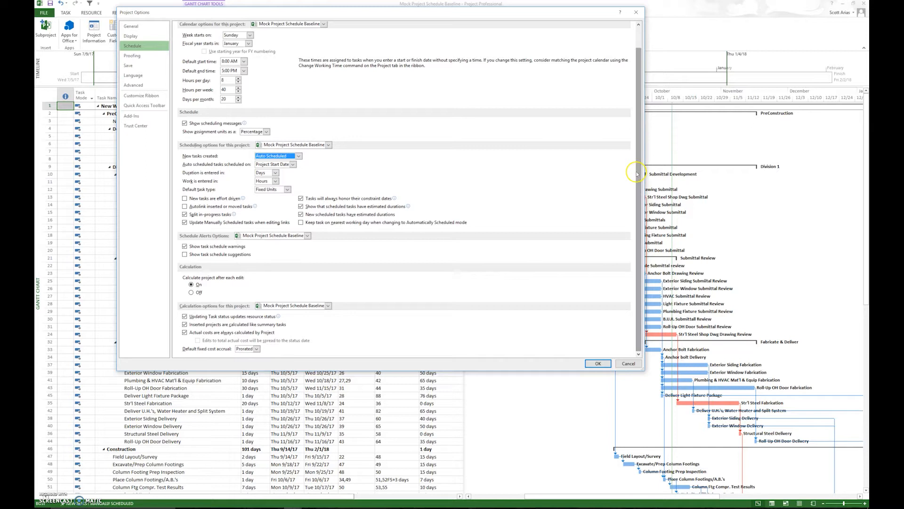
Review the remaining option categories from Proofing through Trust Center, including all Advanced settings, and apply the project options.
left_click(136, 61)
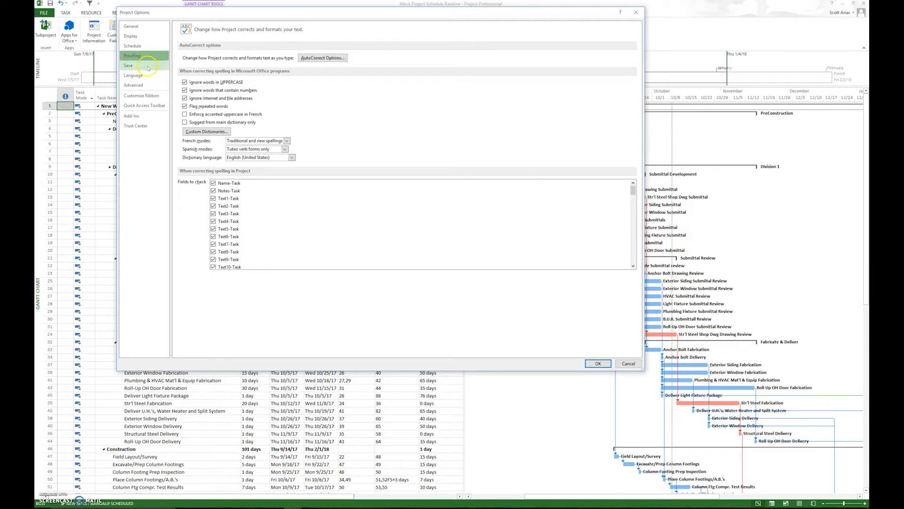
left_click(130, 66)
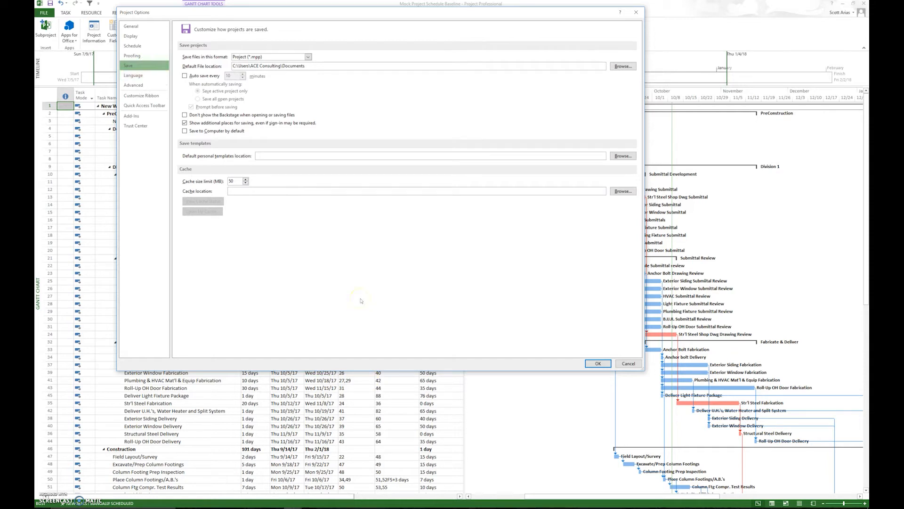
left_click(151, 77)
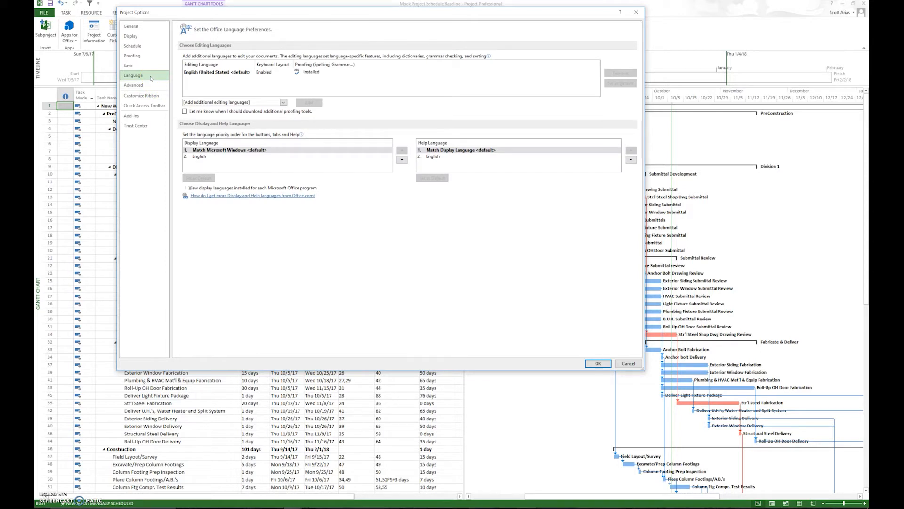
left_click(152, 87)
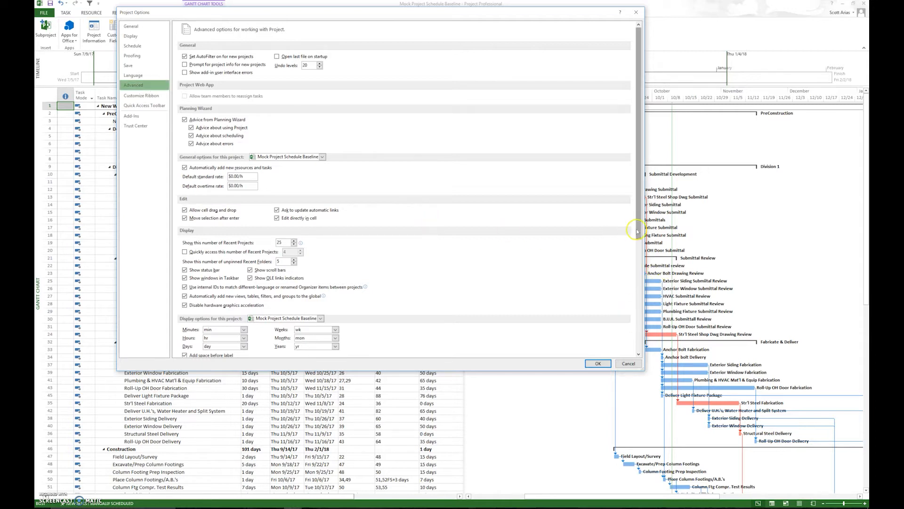
left_click_drag(641, 227, 629, 363)
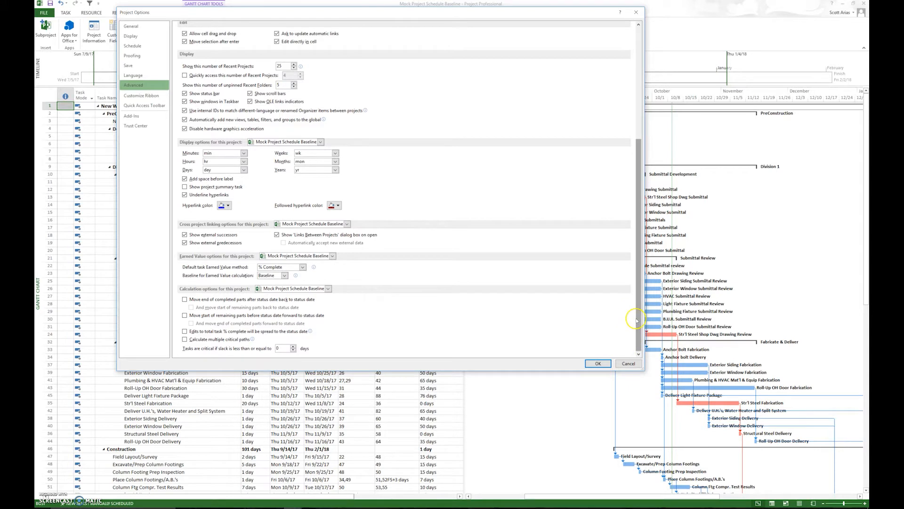
left_click_drag(637, 316, 624, 202)
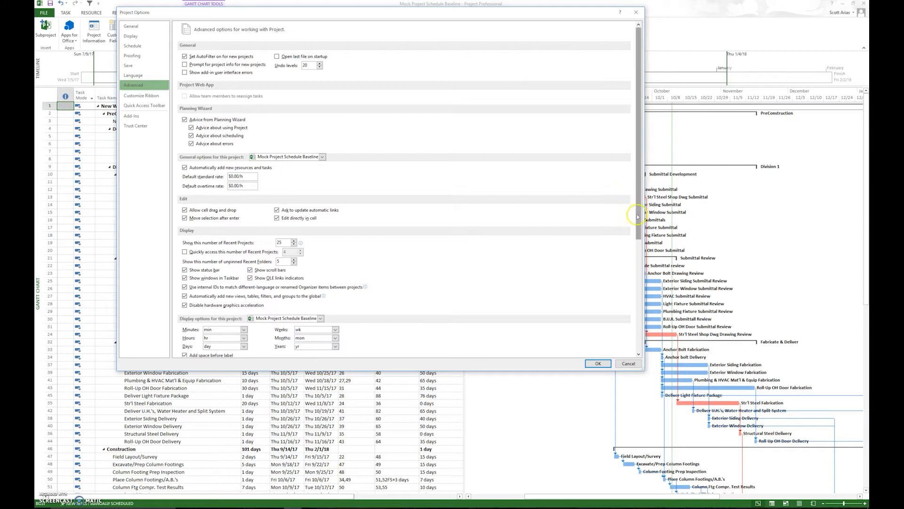
left_click_drag(638, 217, 644, 343)
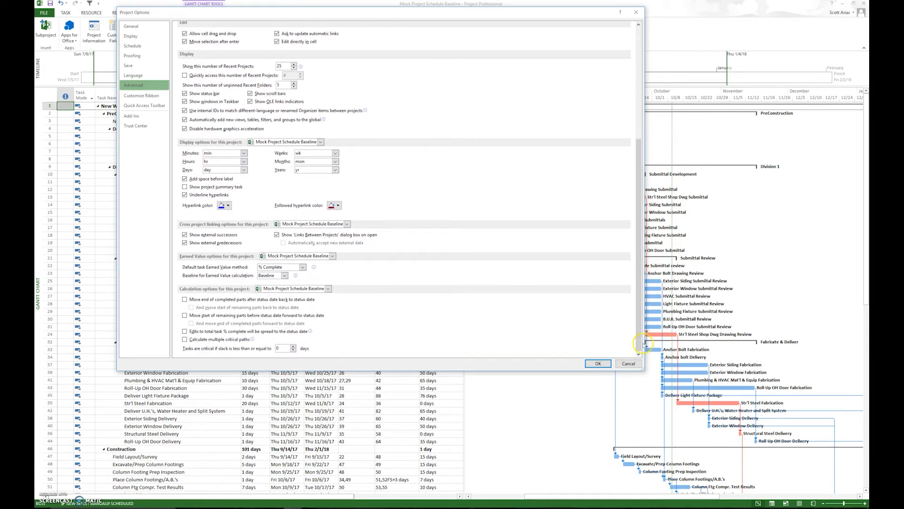
left_click(147, 97)
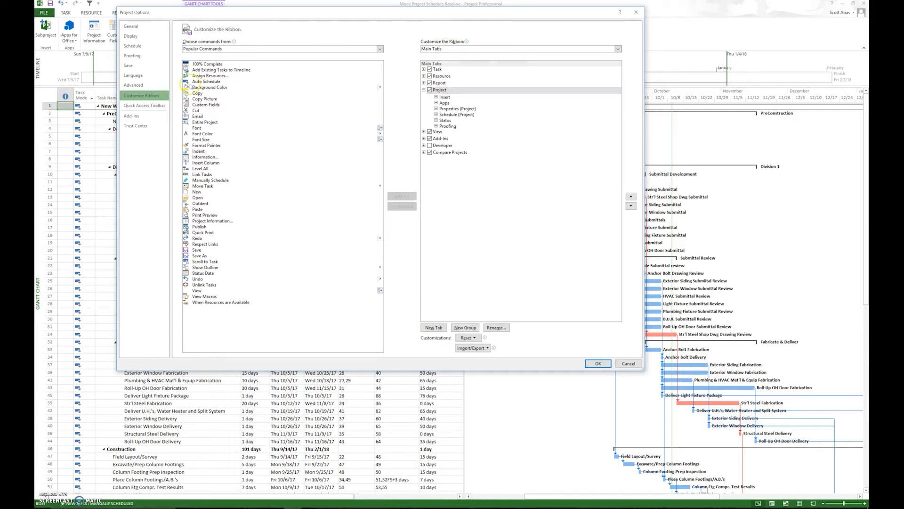
left_click(142, 106)
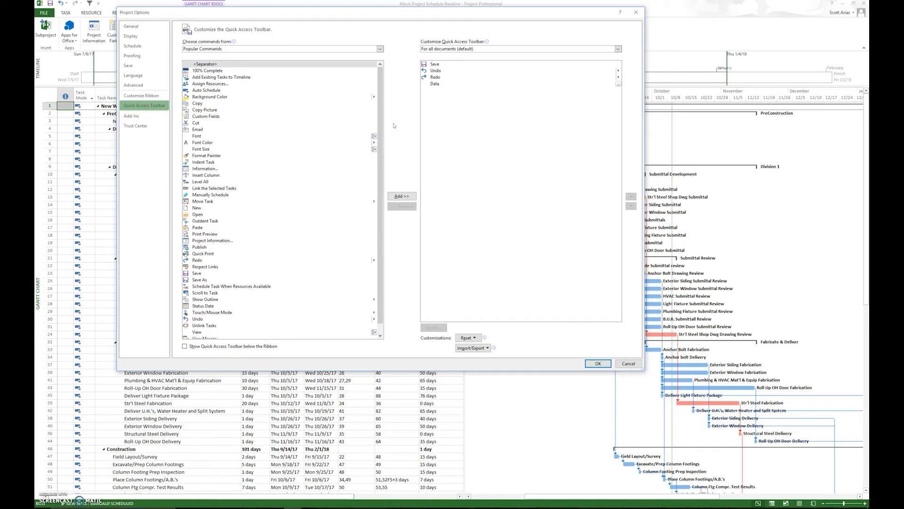
left_click(141, 117)
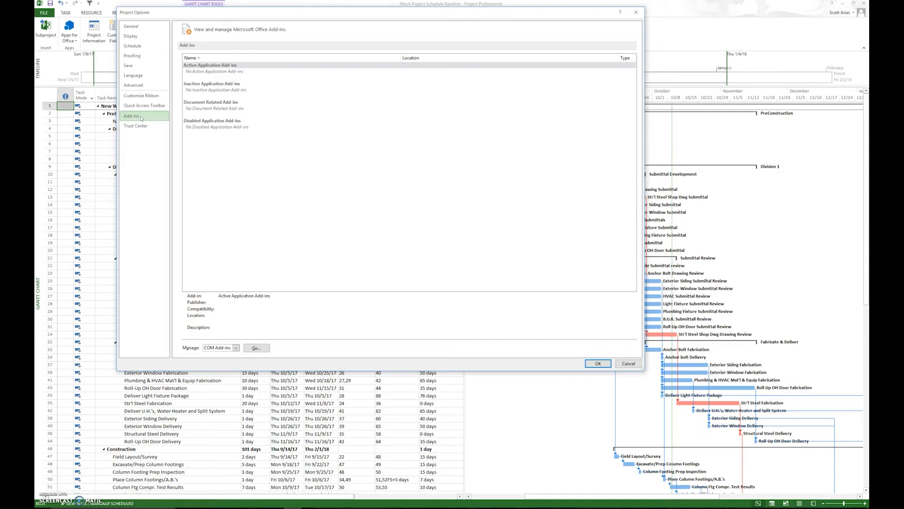
left_click(137, 126)
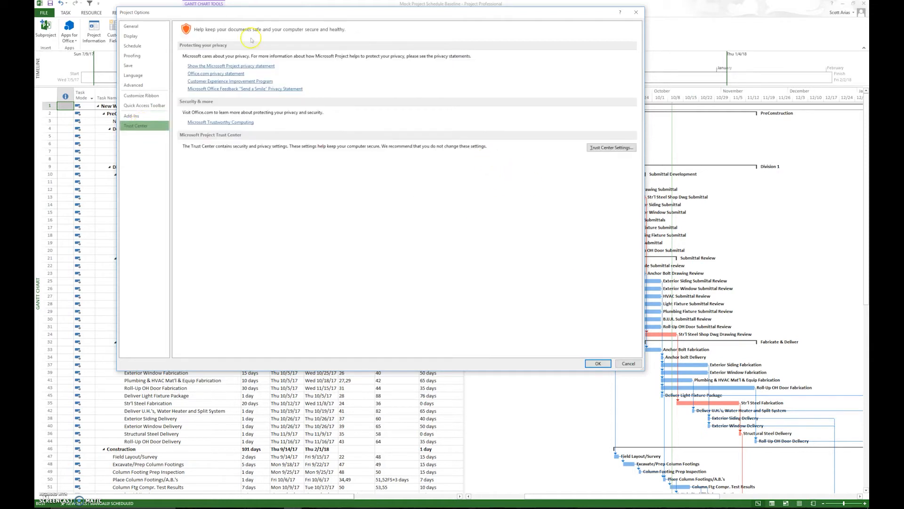
left_click(599, 364)
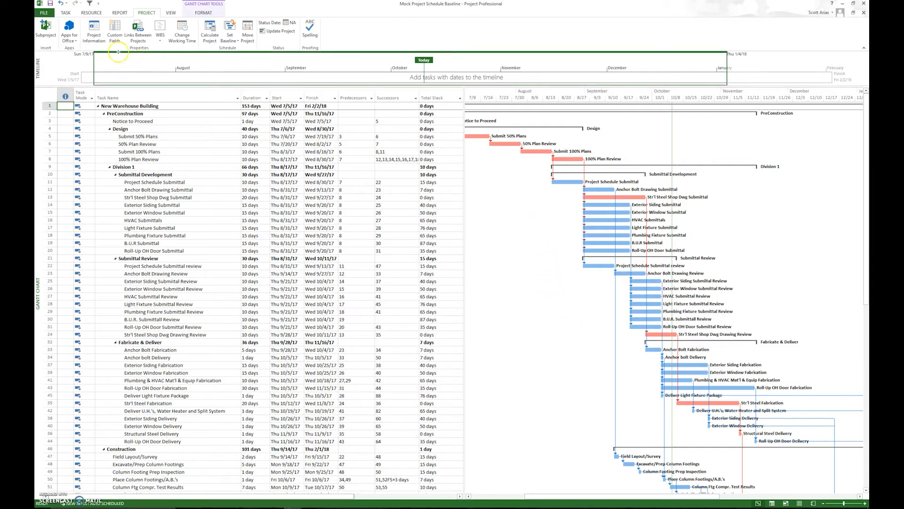
Examine the project information of Mock Project Schedule Baseline and leave it without making changes.
left_click(98, 34)
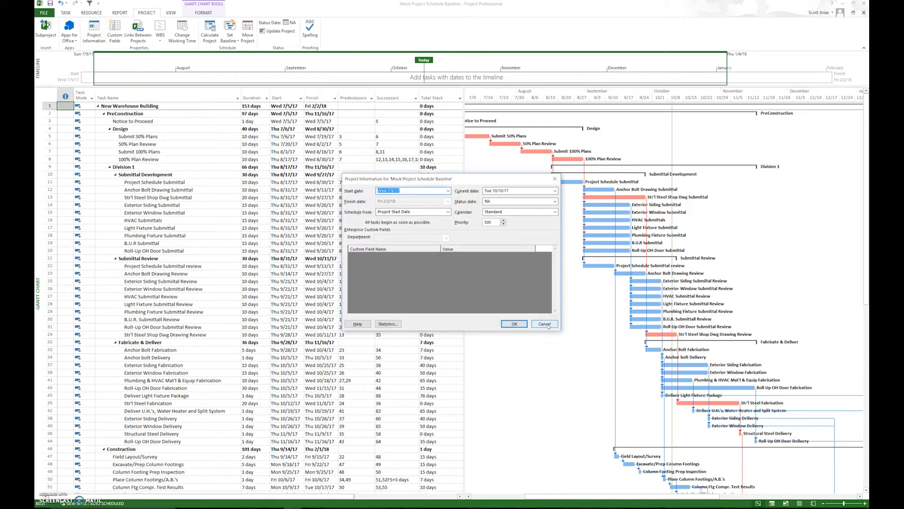
left_click(545, 324)
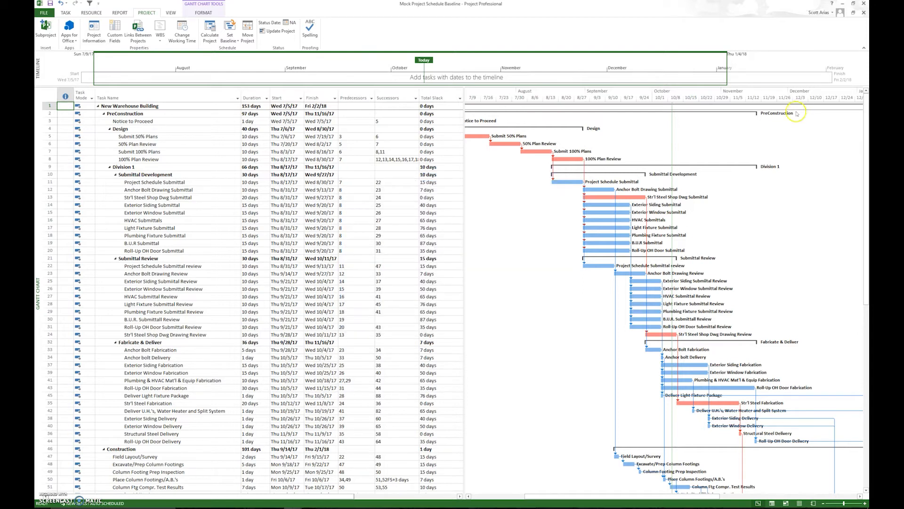
Switch back to the Preliminary Schedule - Sample Project 10-10-2017 project window.
left_click_drag(43, 58, 61, 155)
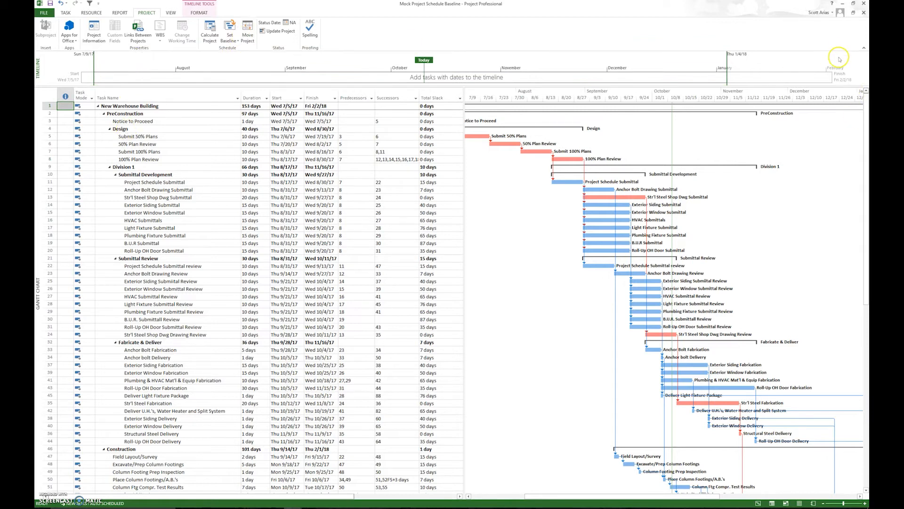
left_click(293, 507)
left_click(319, 476)
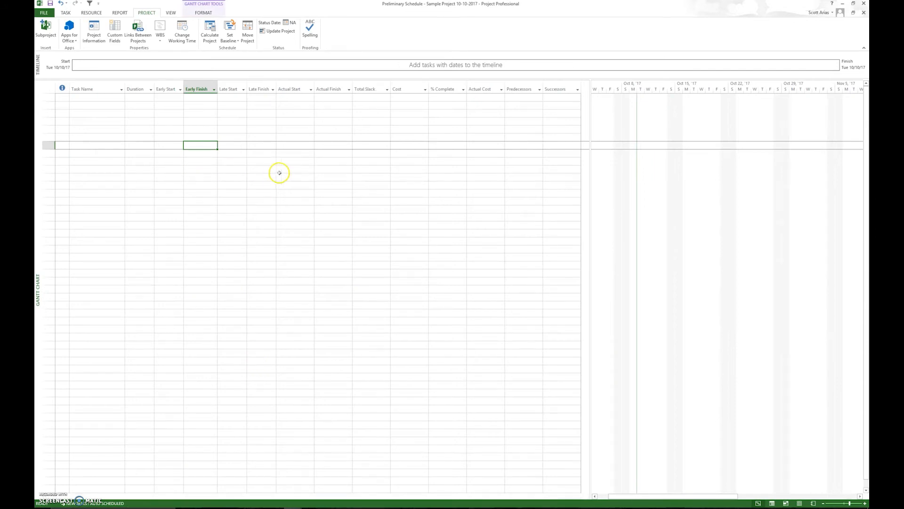
Set the status date of the Preliminary Schedule project to Tue 10/10/17 in its project information and recheck the dates.
left_click(281, 120)
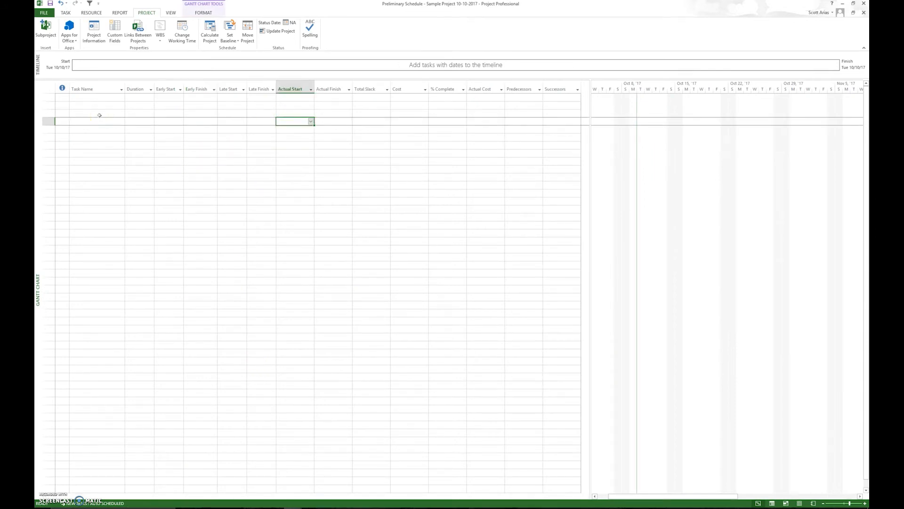
left_click(94, 30)
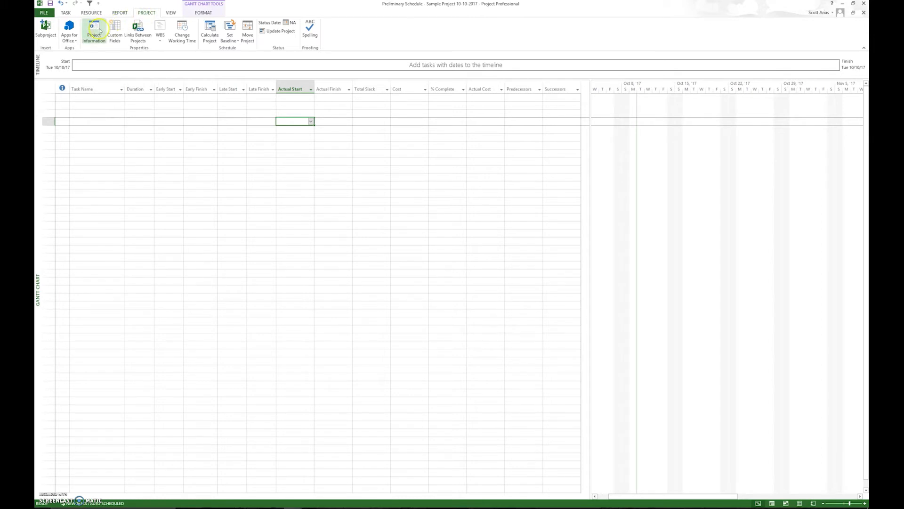
left_click(98, 31)
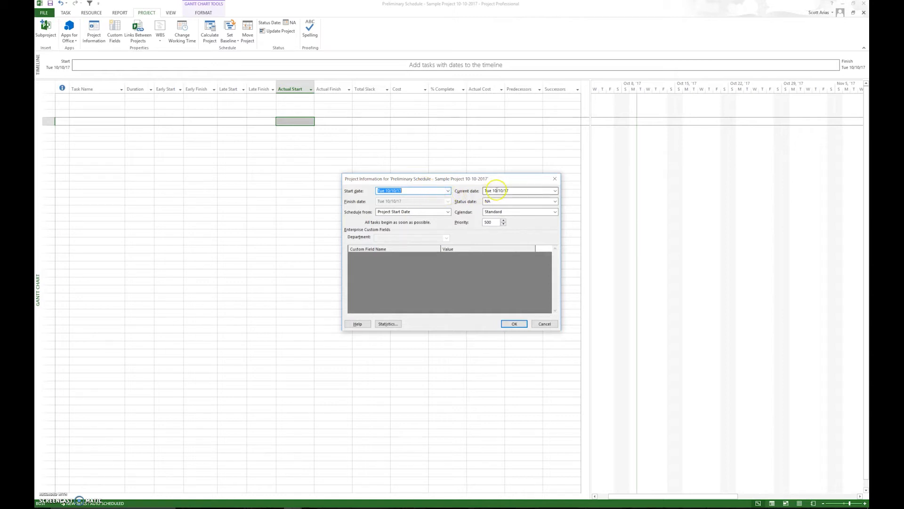
left_click(555, 201)
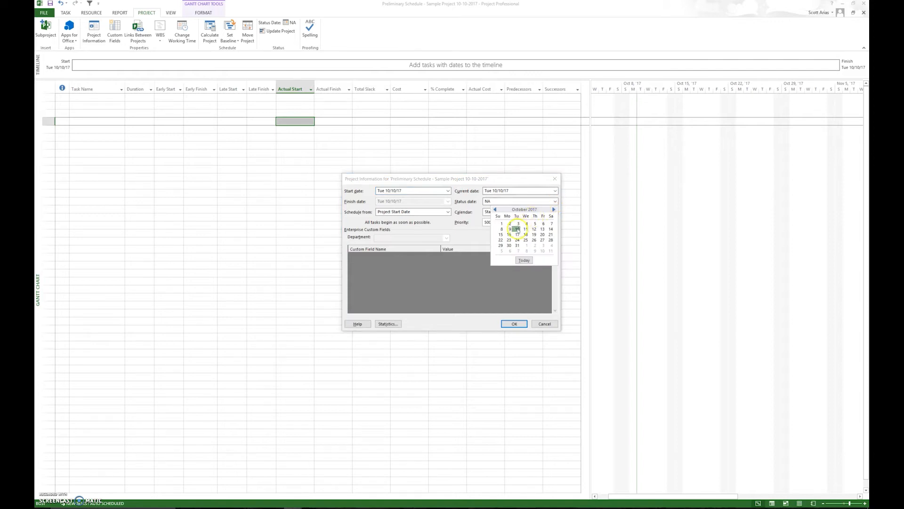
left_click(517, 229)
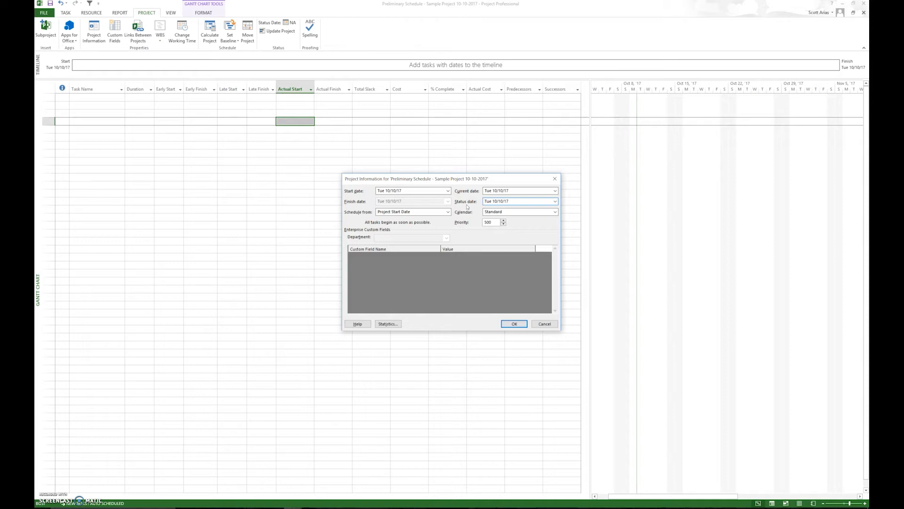
left_click(513, 324)
left_click(513, 325)
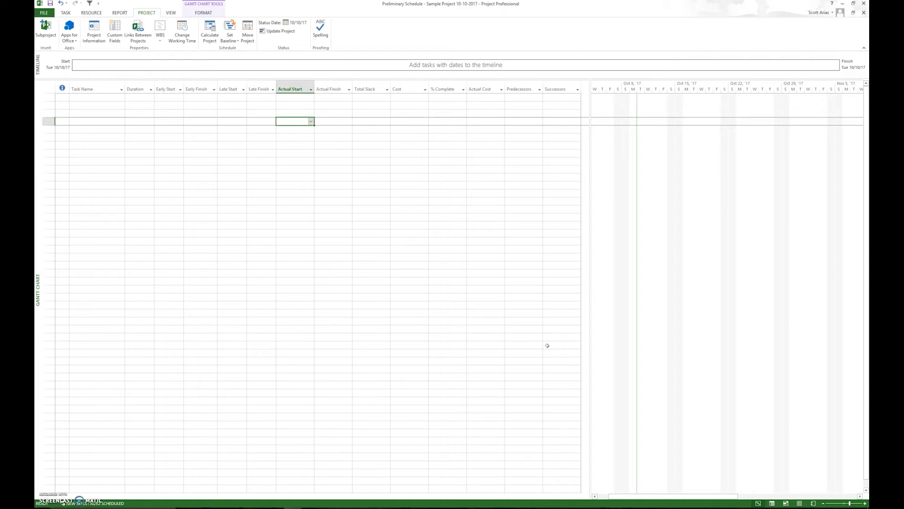
left_click(90, 39)
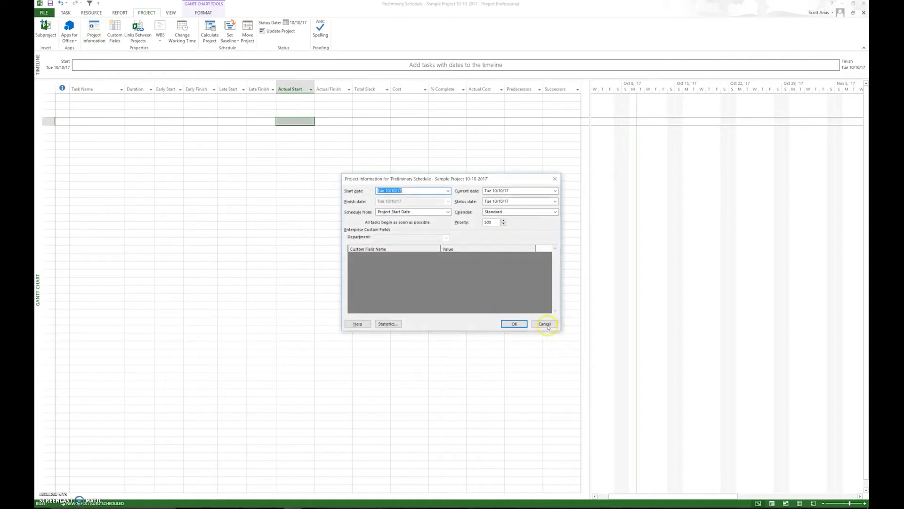
left_click(545, 324)
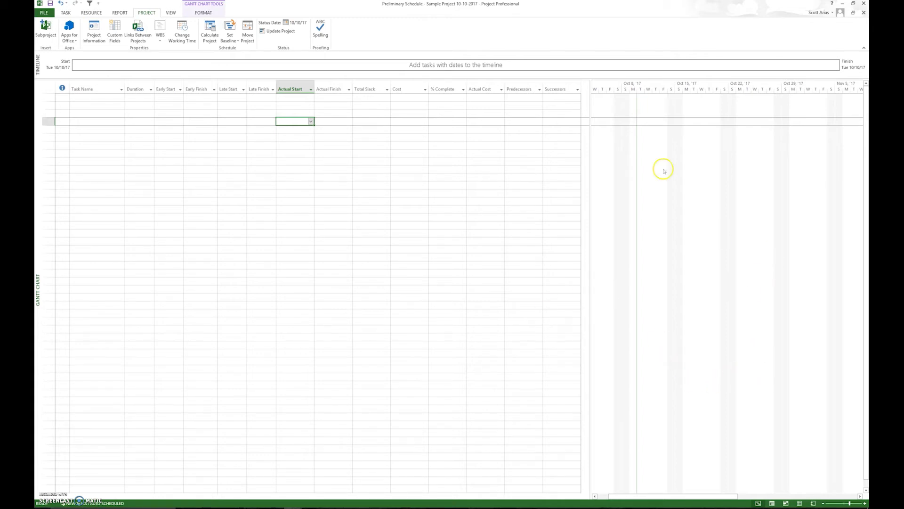
Change the middle colour of the Gantt chart's Task bar style to light green and add a trial task named "h" in row 4.
right_click(652, 142)
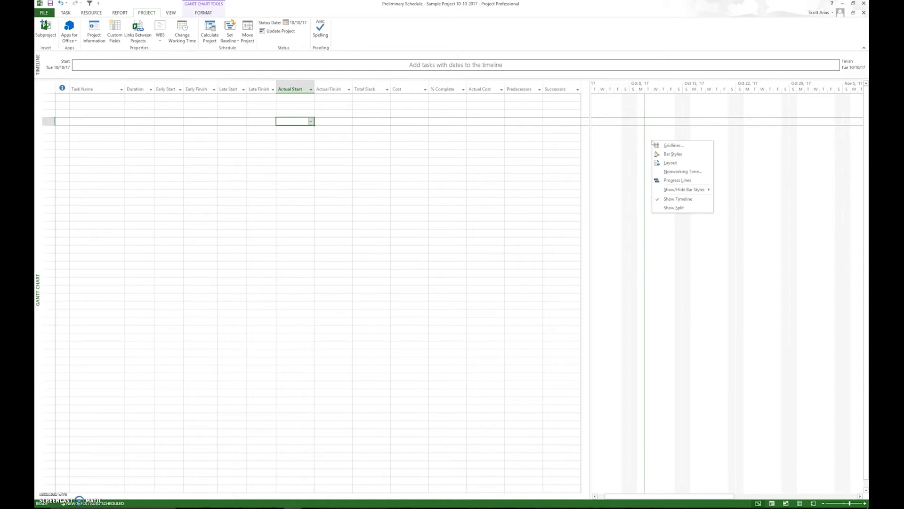
left_click(670, 153)
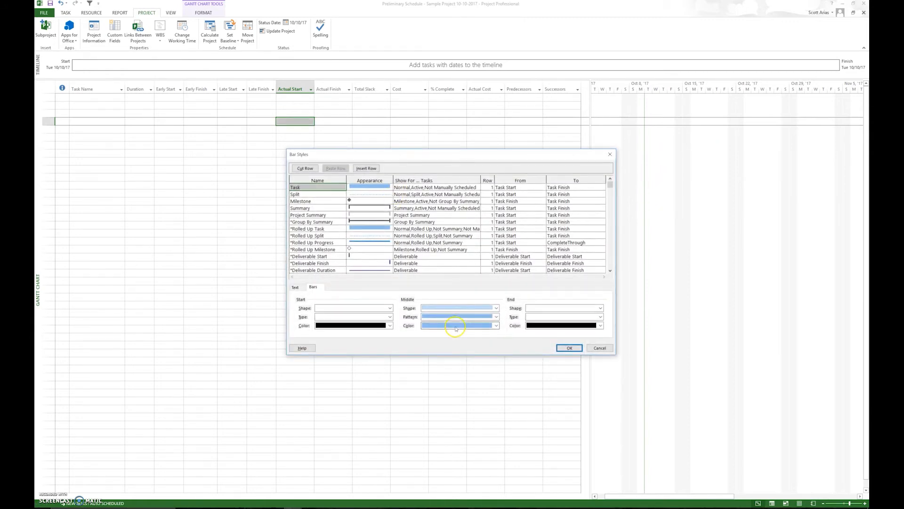
left_click(496, 309)
left_click(497, 308)
left_click(320, 203)
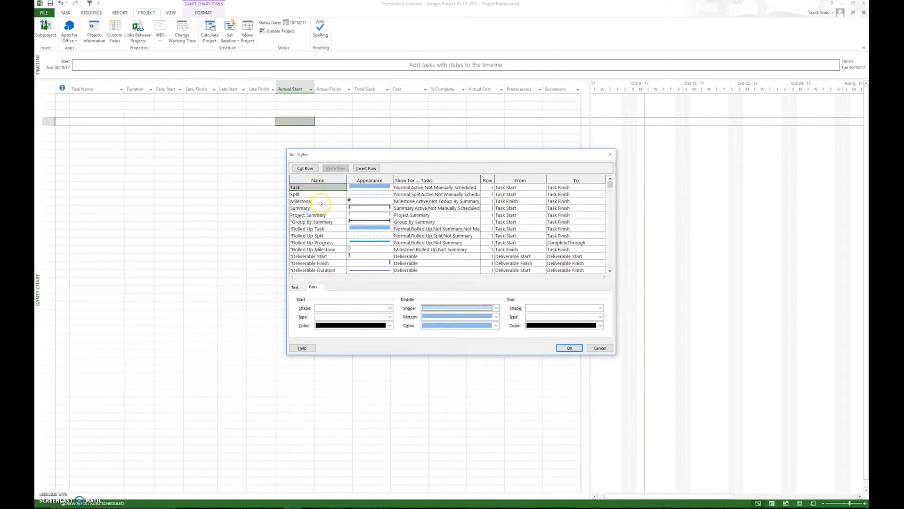
left_click(496, 326)
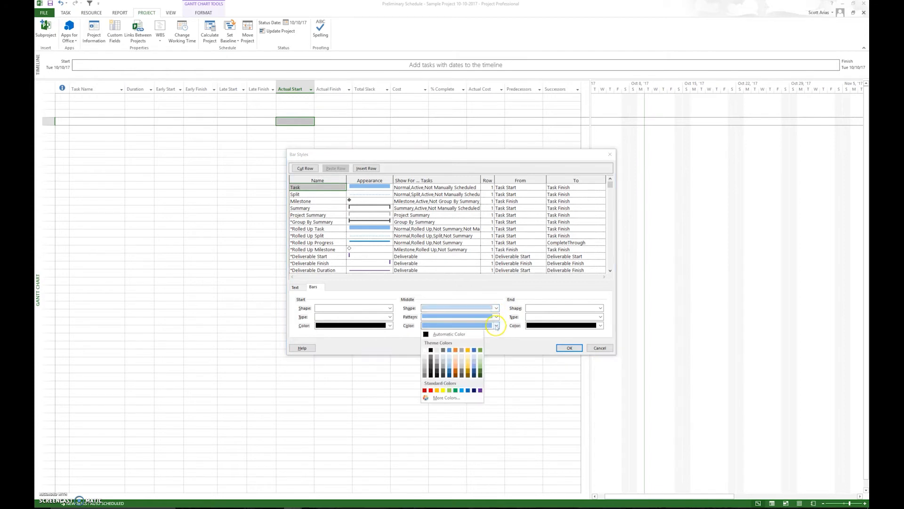
left_click(481, 367)
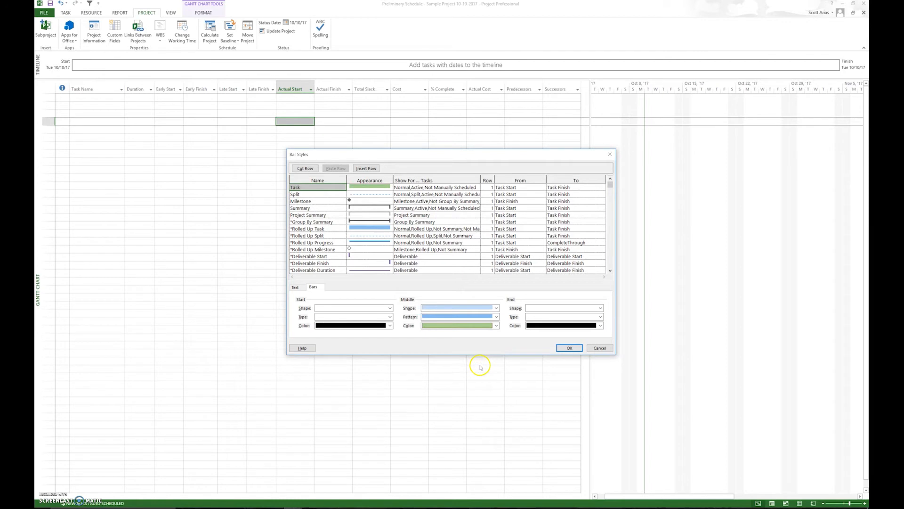
left_click(569, 348)
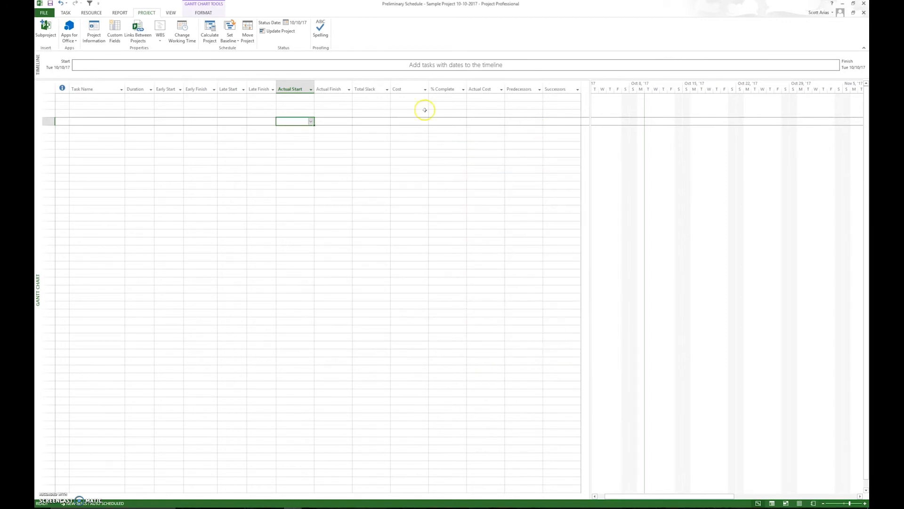
left_click(77, 124)
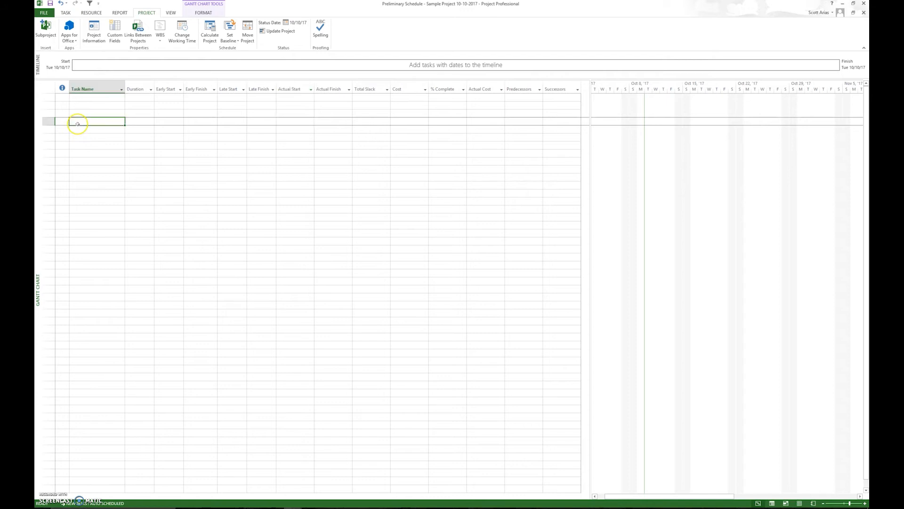
key("Return")
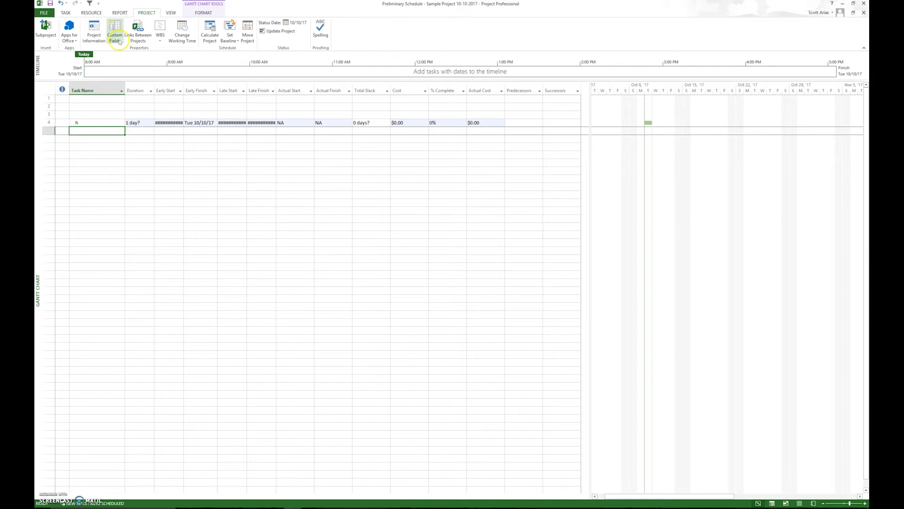
Examine the full list of Gantt bar styles, from Task and Milestone through Manual Progress.
right_click(659, 144)
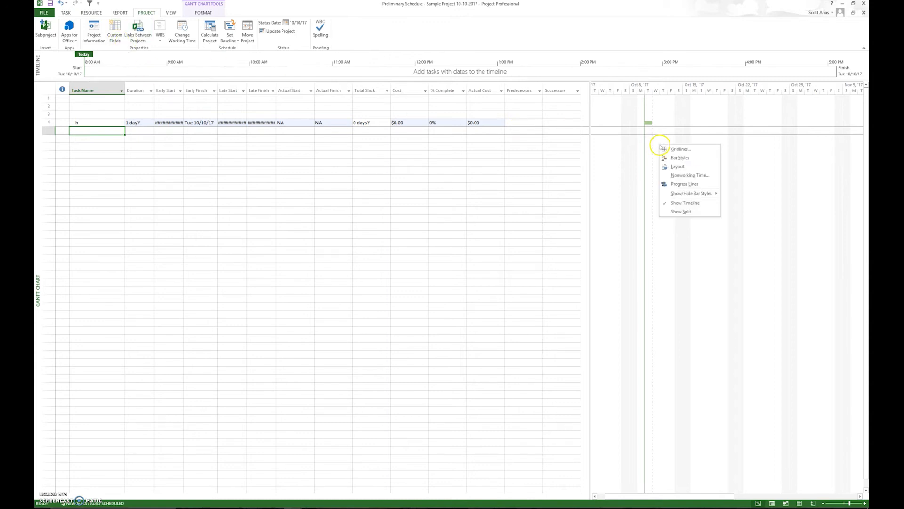
left_click(678, 156)
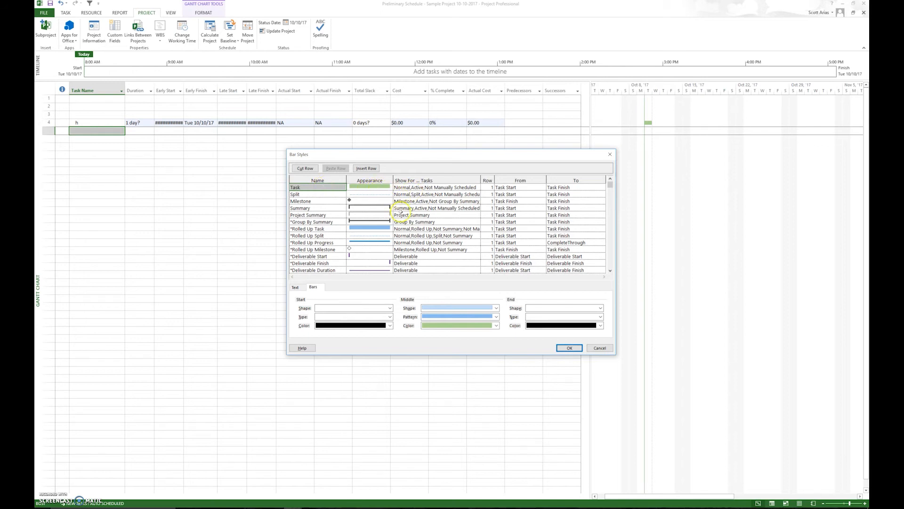
left_click(332, 201)
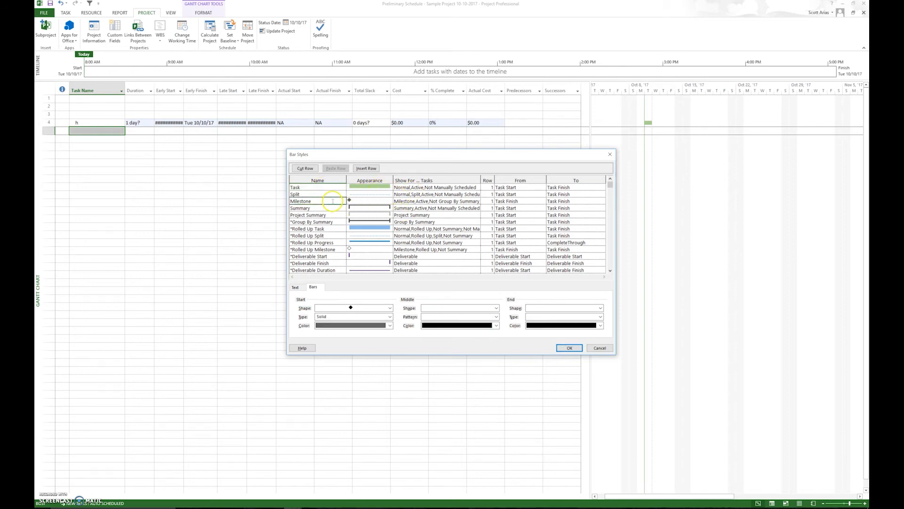
left_click(610, 270)
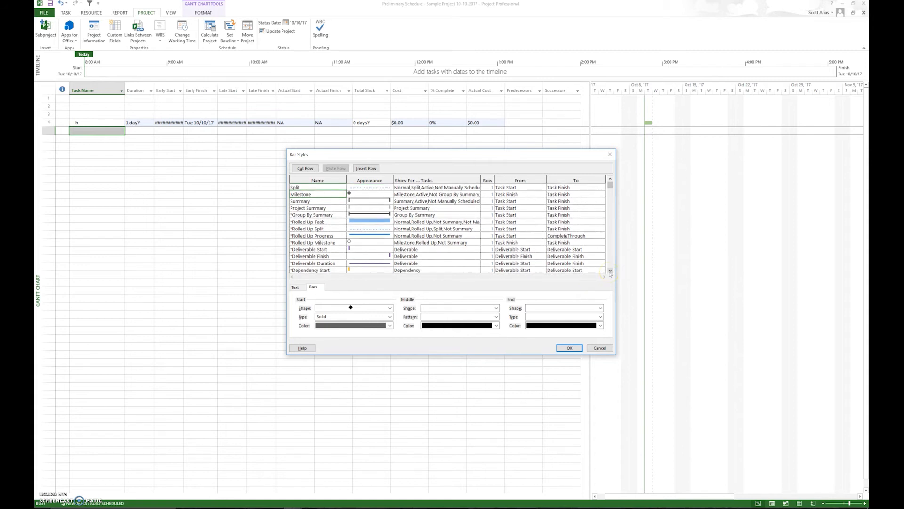
left_click(610, 271)
left_click(610, 271)
left_click(610, 271)
left_click(610, 271)
left_click(610, 271)
left_click(610, 271)
left_click(610, 270)
left_click(610, 271)
left_click(610, 271)
left_click(610, 270)
left_click(610, 271)
left_click(610, 271)
left_click(609, 271)
left_click(610, 270)
left_click(610, 271)
left_click(610, 271)
left_click(609, 271)
left_click(610, 271)
left_click(609, 271)
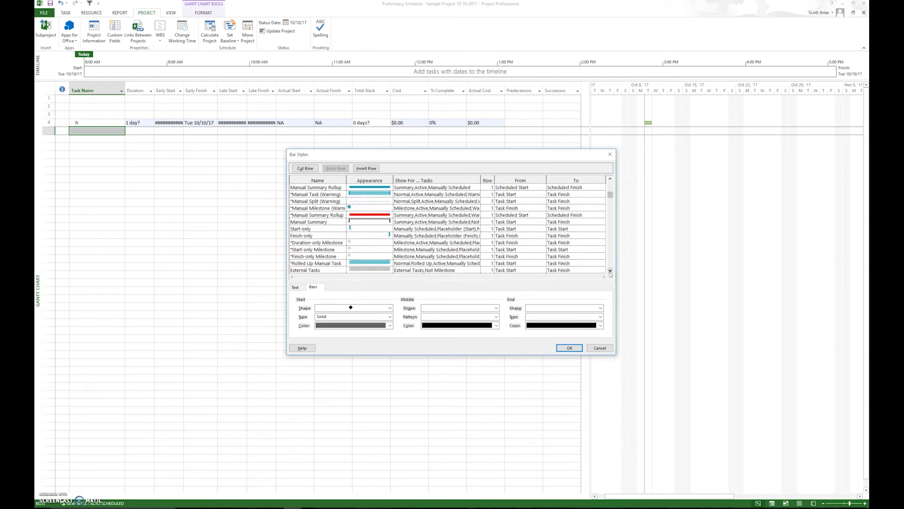
left_click(610, 271)
left_click(610, 271)
left_click(610, 271)
left_click(610, 271)
left_click(610, 270)
left_click(610, 270)
left_click(610, 271)
left_click(610, 271)
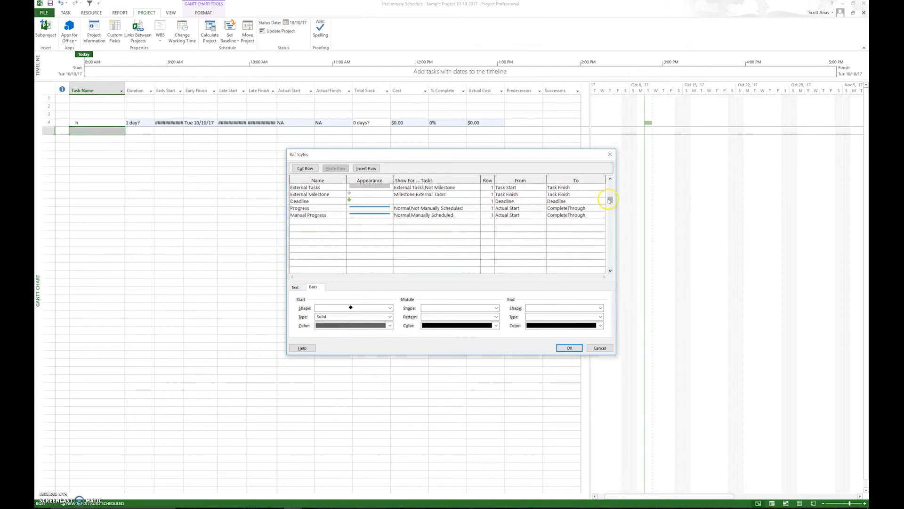
left_click_drag(610, 200, 609, 184)
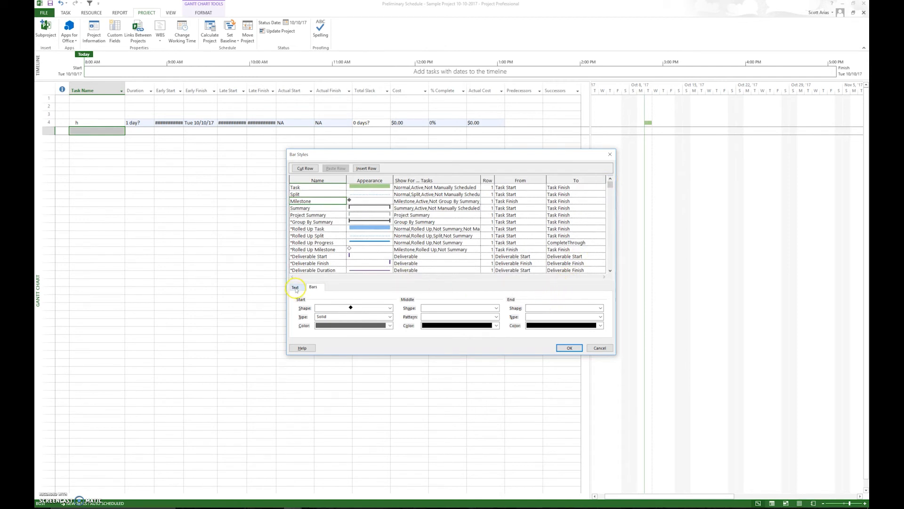
Set the text shown on the right of the Task bar style to Name and apply the bar styles.
left_click(325, 187)
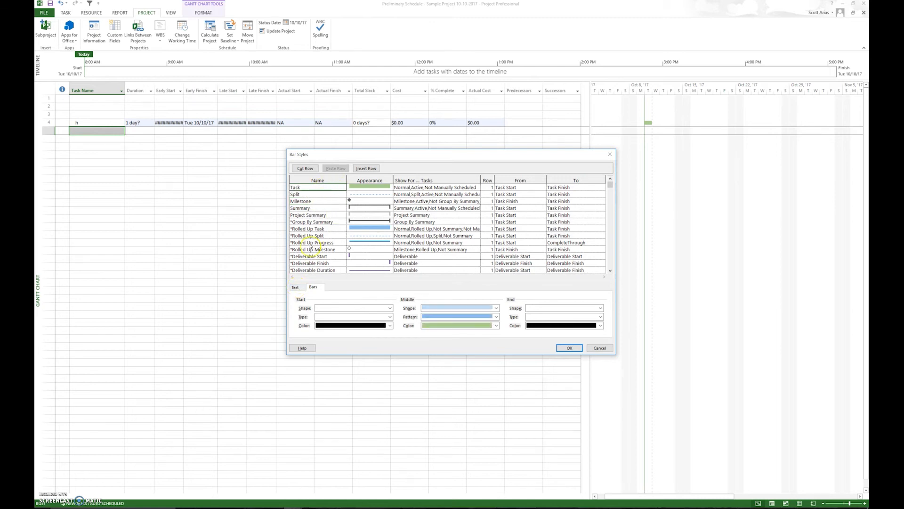
left_click(296, 286)
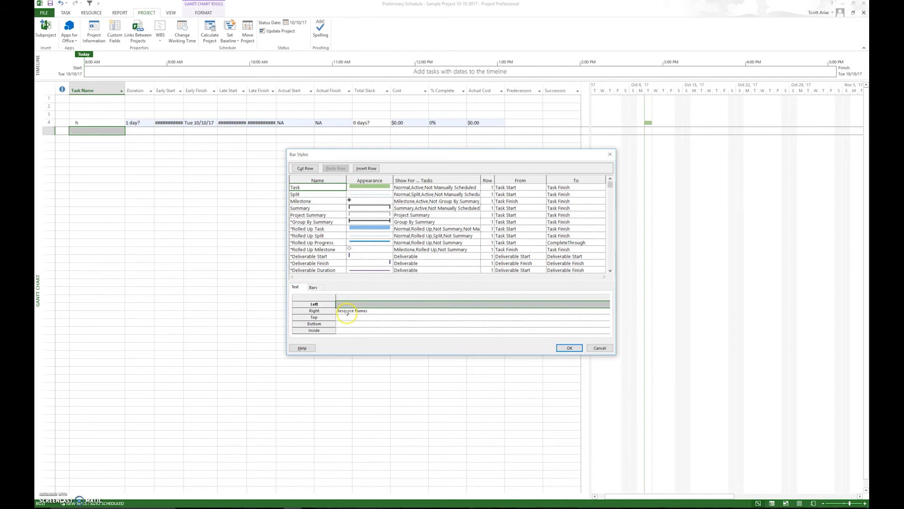
left_click(346, 311)
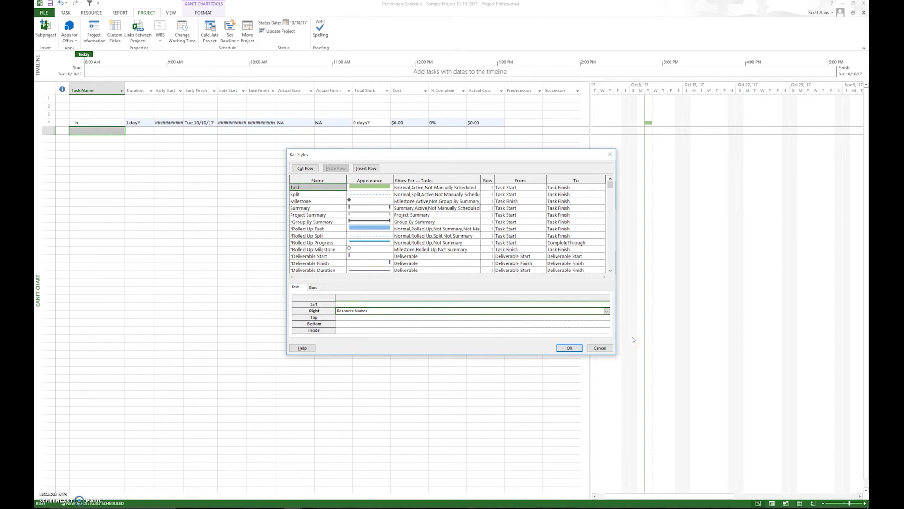
type("Name")
left_click(569, 347)
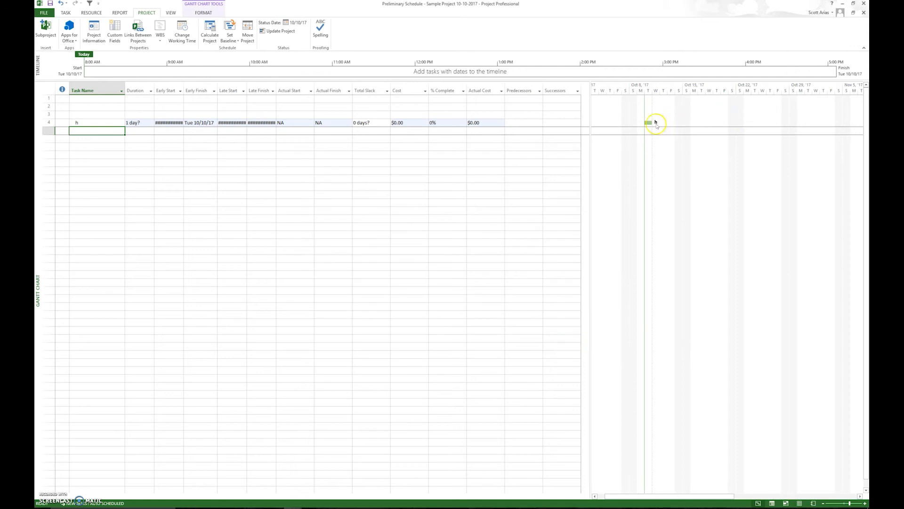
Rename the trial task in row 4 as NTP.
left_click(98, 123)
type("NTP")
key("Return")
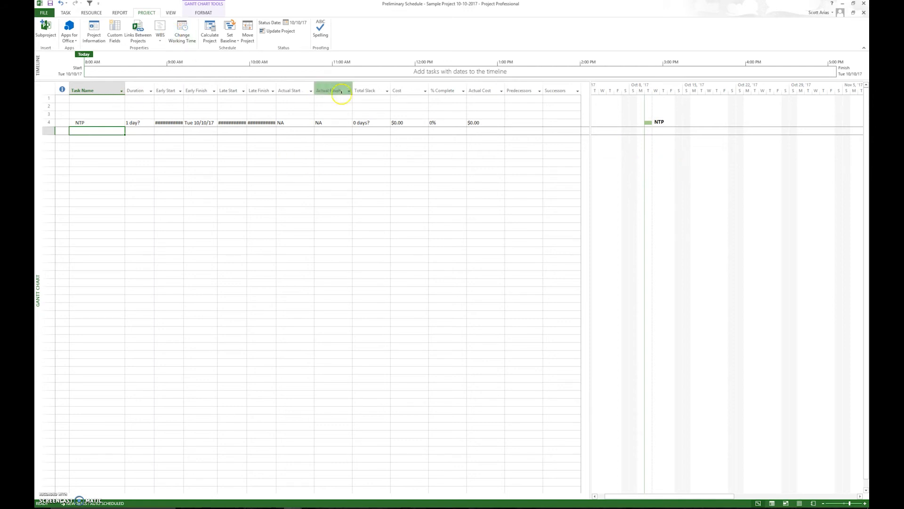
Switch to the Mock Project Schedule Baseline file and examine the text settings of its Task bar style.
mouse_move(283, 503)
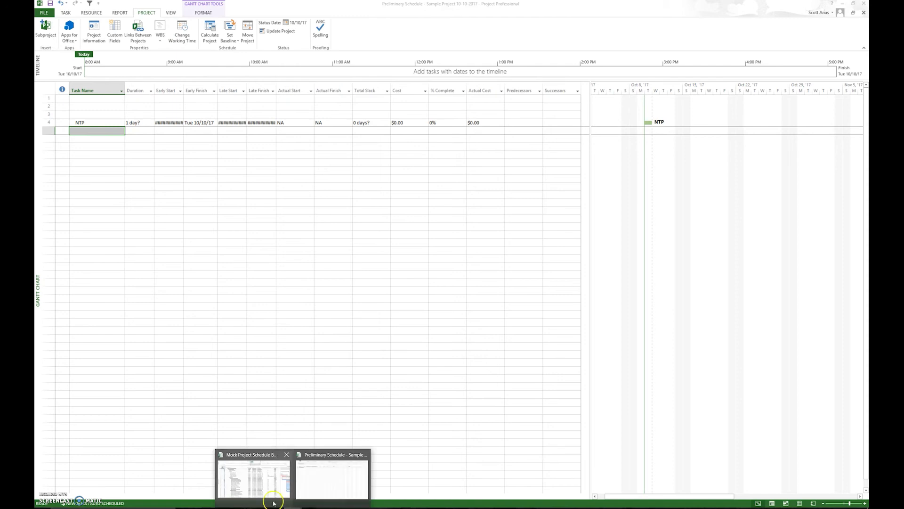
left_click(262, 485)
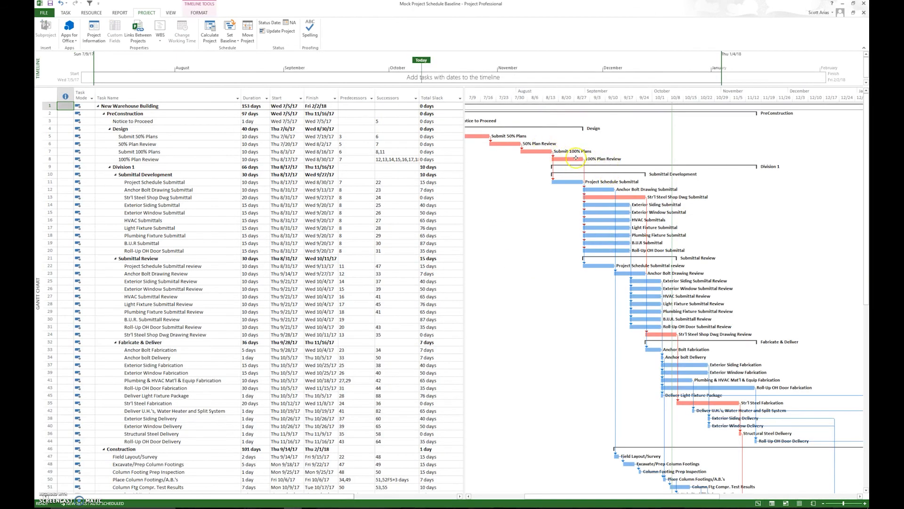
scroll(500, 187, "right", 1)
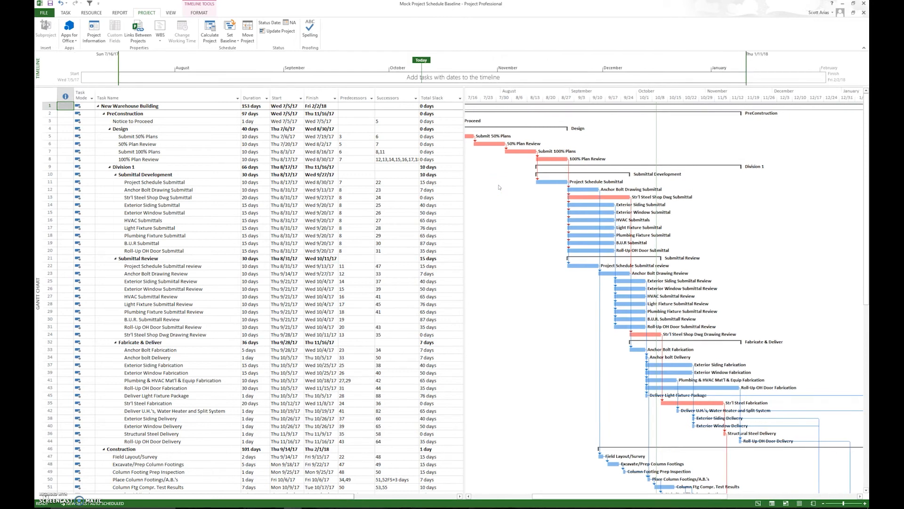
right_click(499, 187)
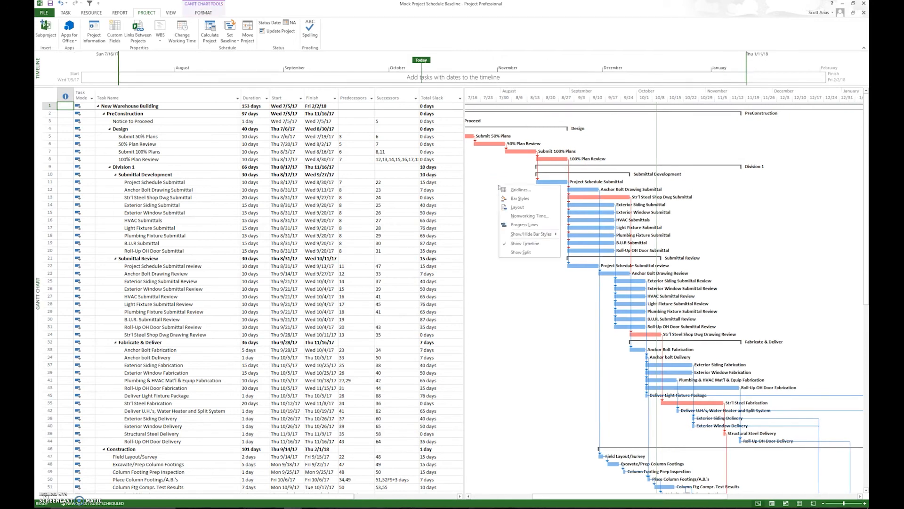
left_click(520, 199)
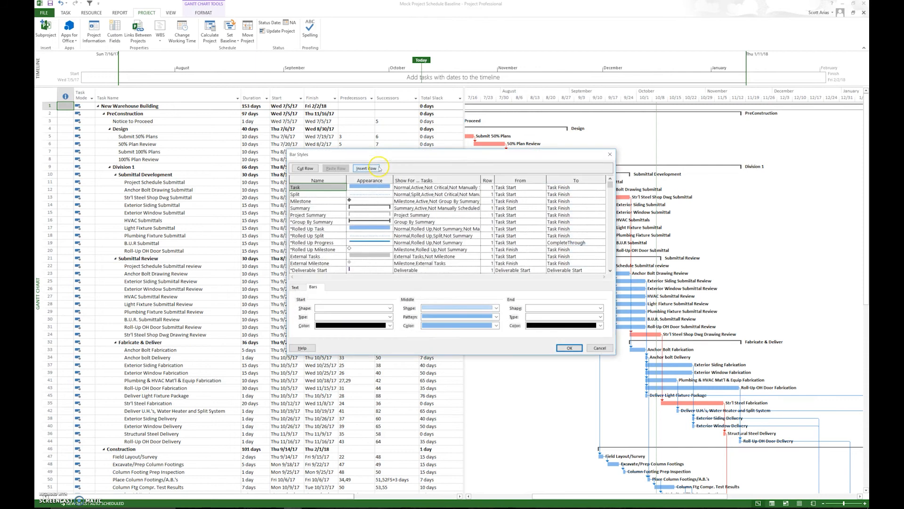
left_click(311, 287)
left_click(296, 287)
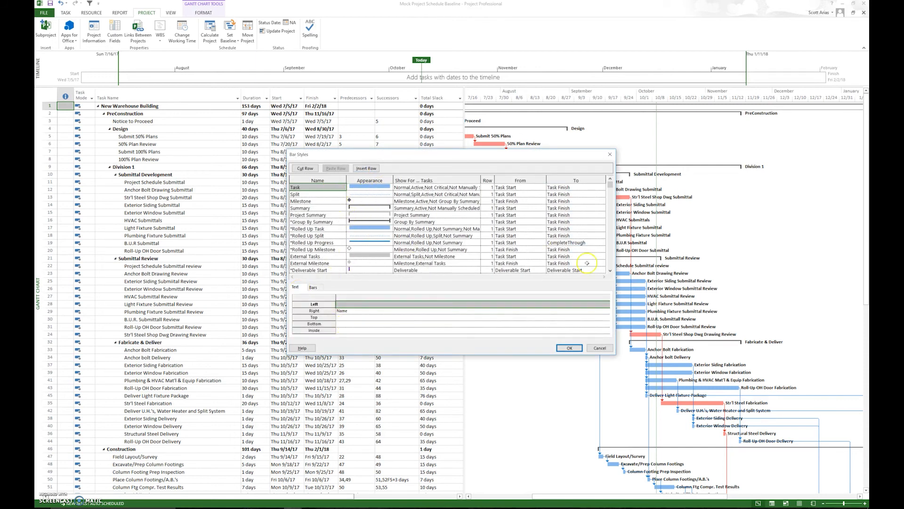
Clear the text shown on the right of the Critical bar style and apply the bar styles.
left_click(611, 270)
left_click(610, 268)
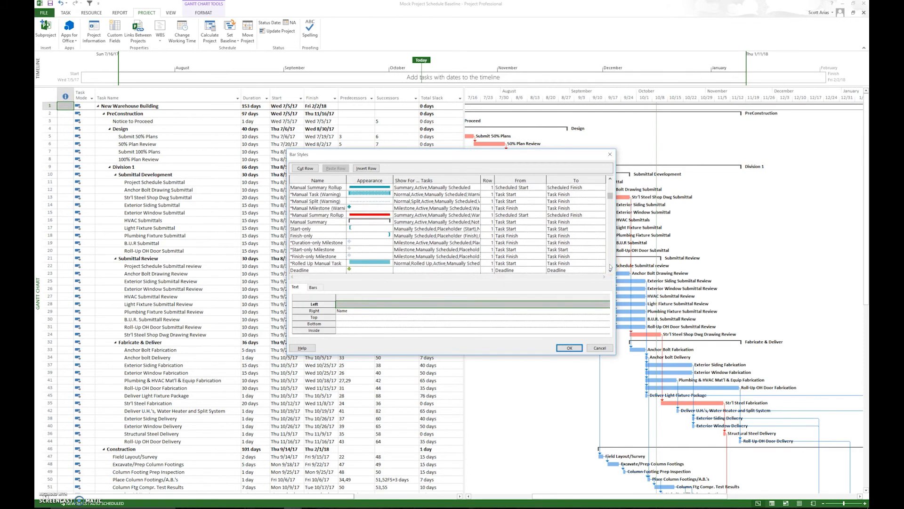
left_click(329, 216)
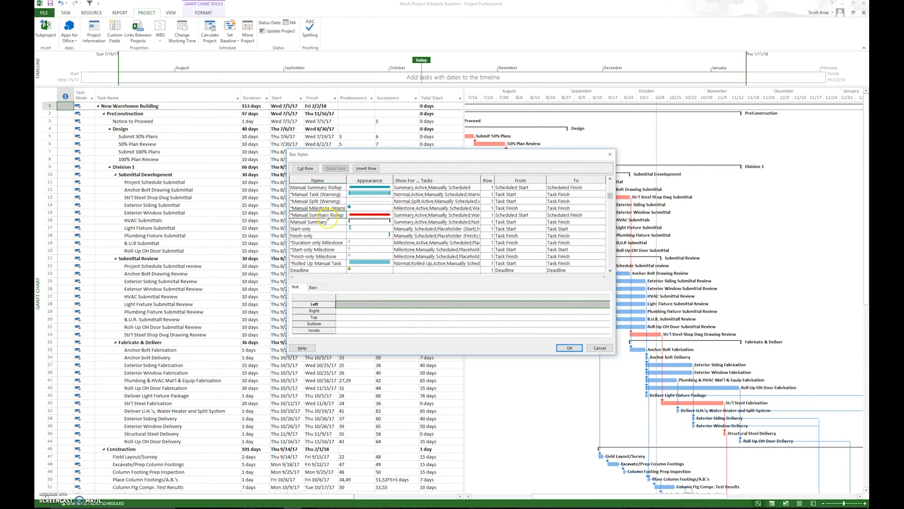
scroll(589, 248, "down", 5)
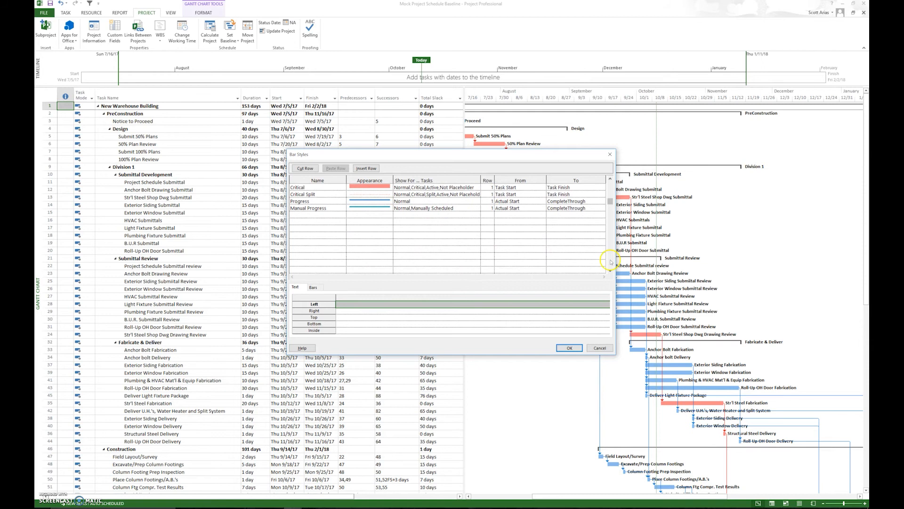
left_click(319, 188)
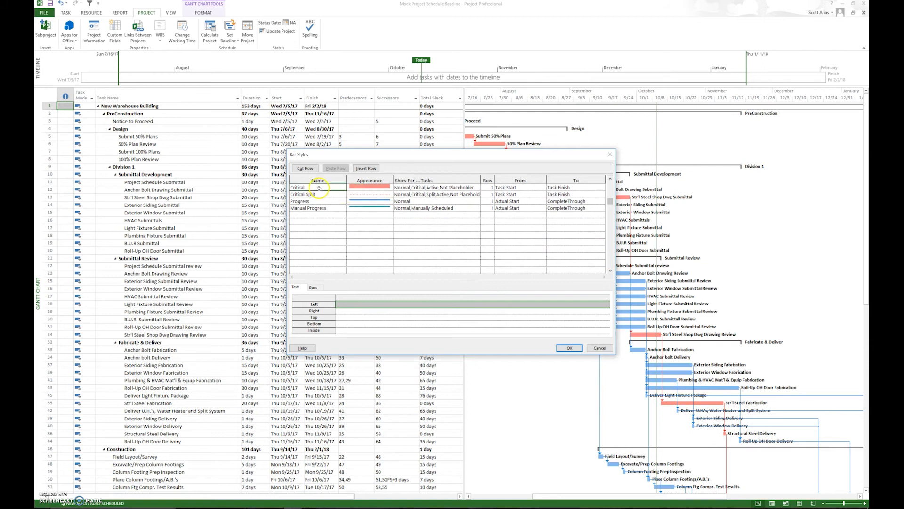
left_click(360, 312)
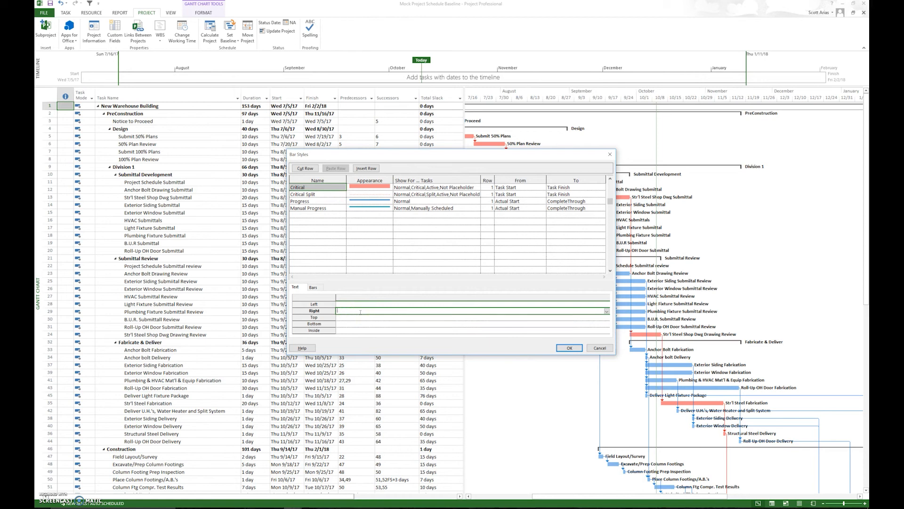
left_click(569, 348)
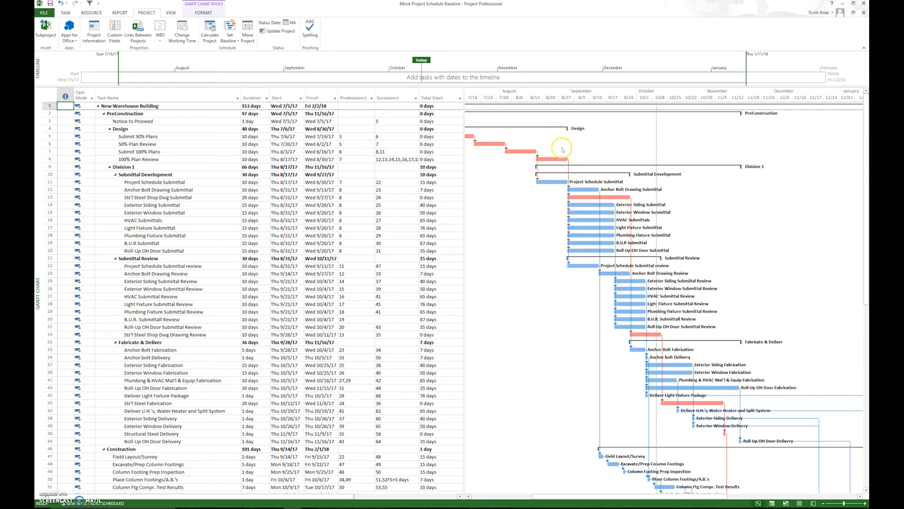
Set the text on the right of the Critical bar style to Name and apply the bar styles.
right_click(491, 170)
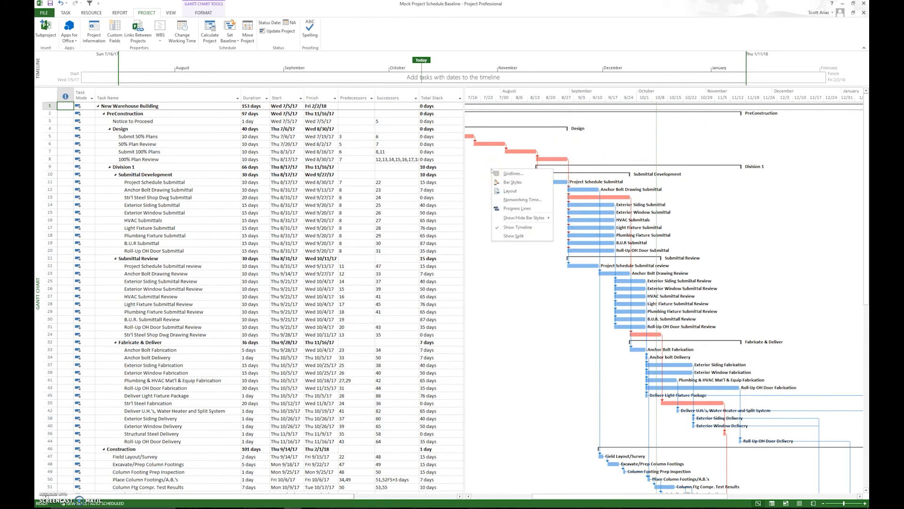
left_click(506, 183)
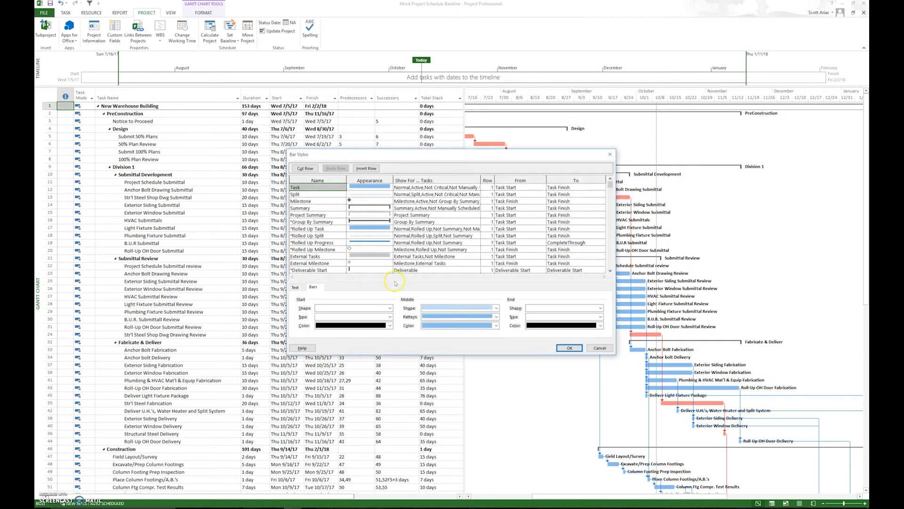
left_click(610, 265)
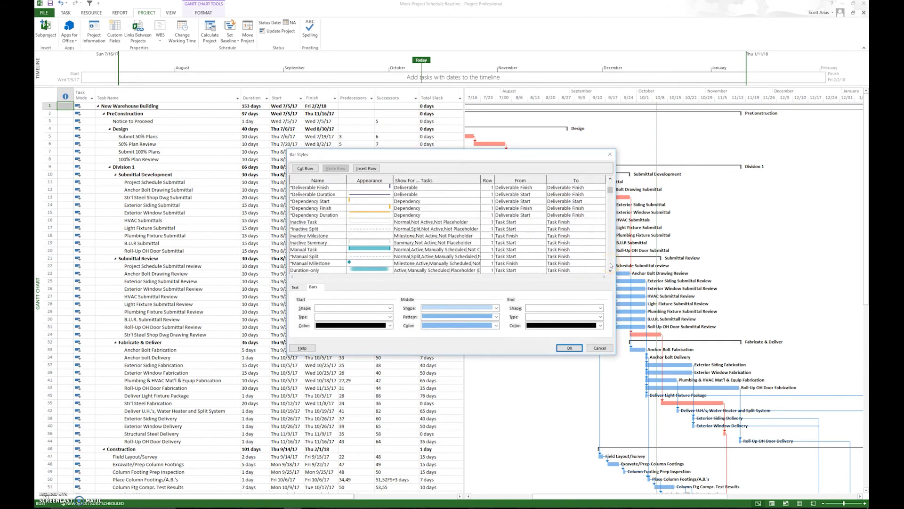
left_click(611, 265)
left_click(611, 265)
left_click(611, 266)
left_click(329, 189)
left_click(295, 287)
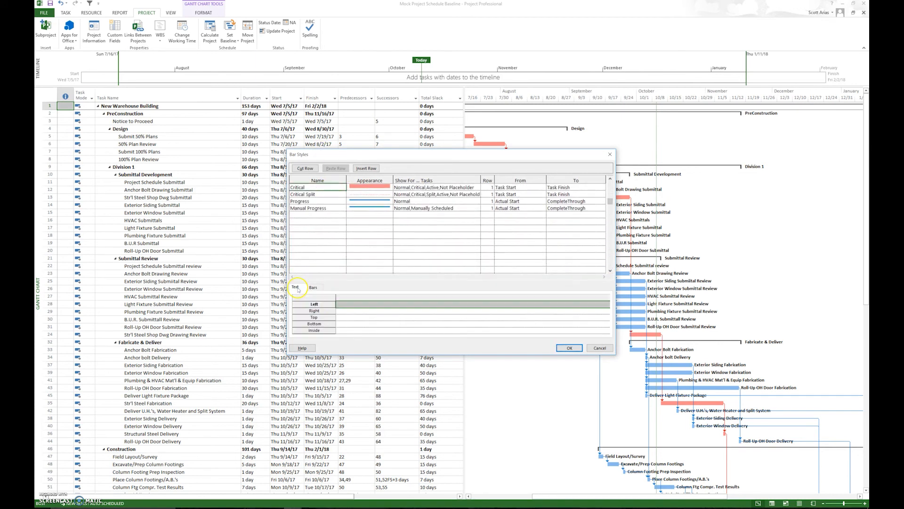
left_click(339, 311)
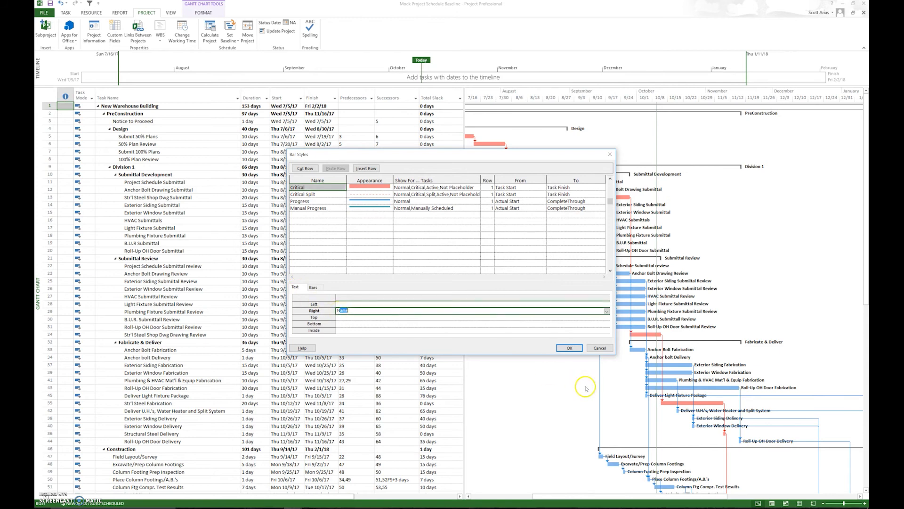
left_click(570, 347)
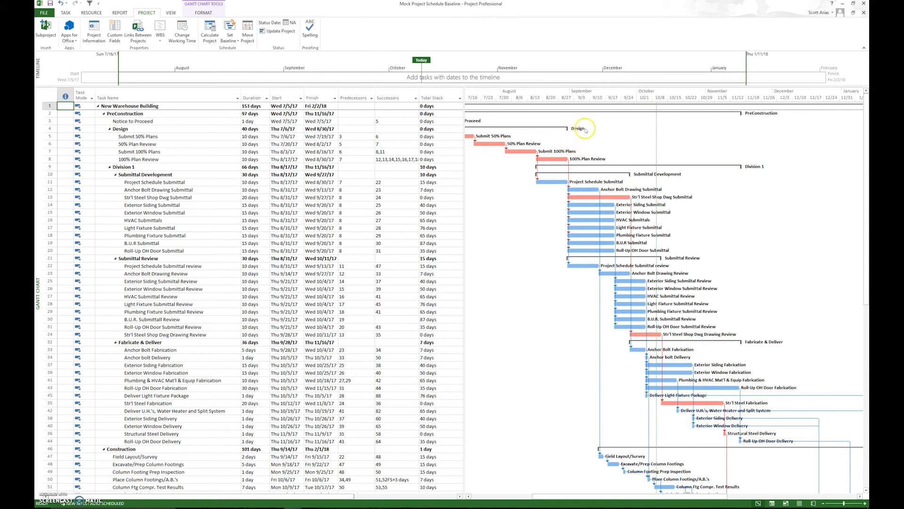
Change the middle colour of the Task bar style to light green in the baseline schedule's Gantt chart.
right_click(492, 202)
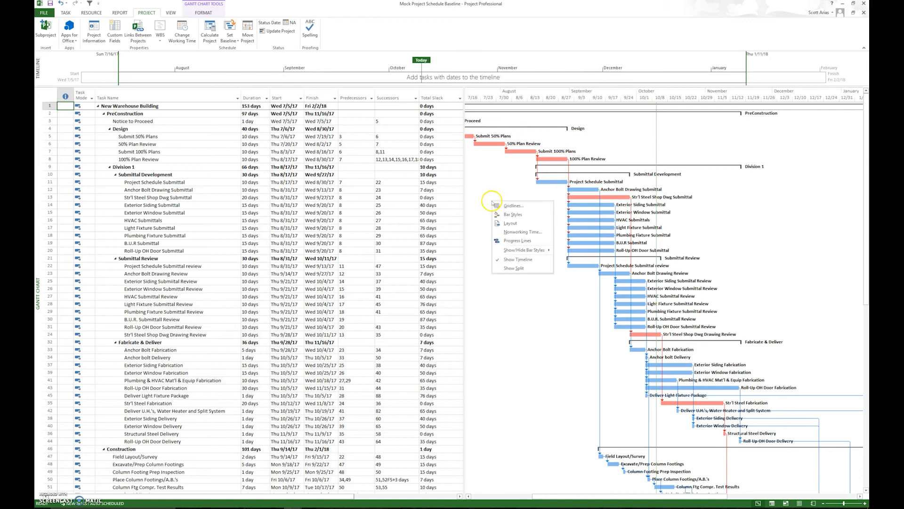
left_click(512, 214)
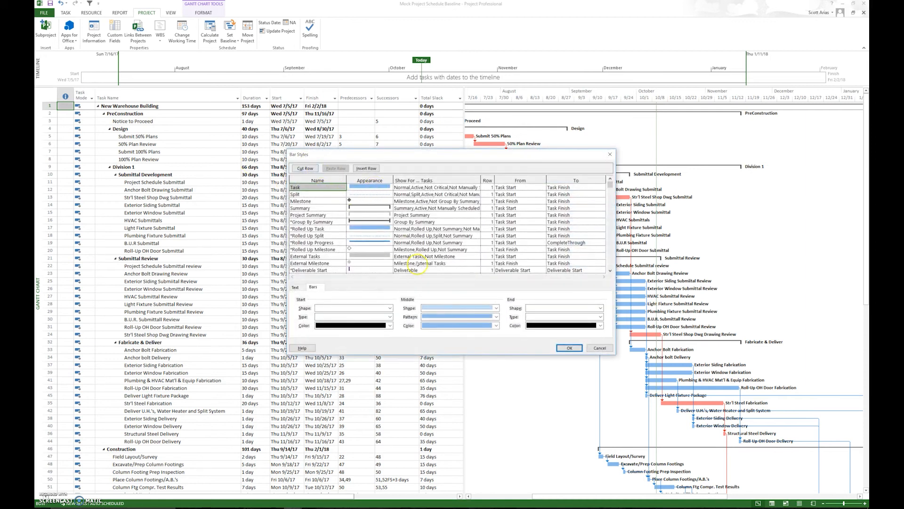
left_click(496, 325)
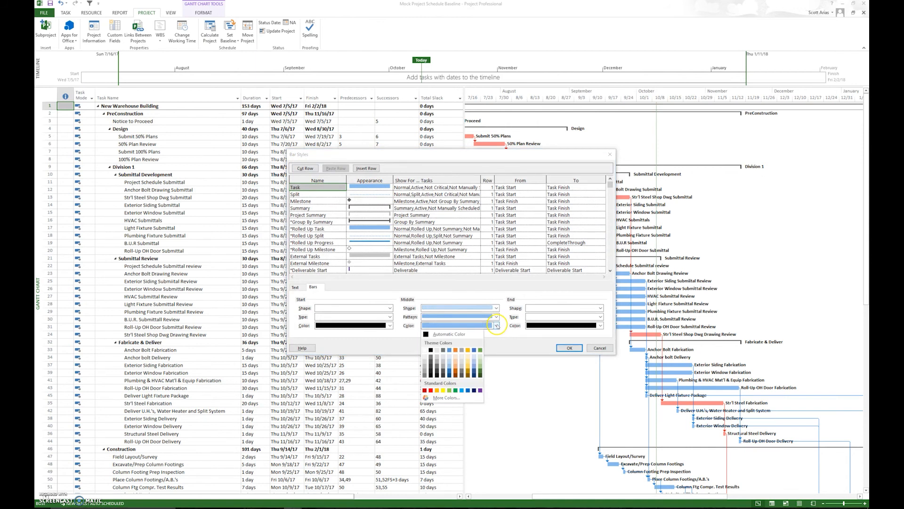
left_click(480, 365)
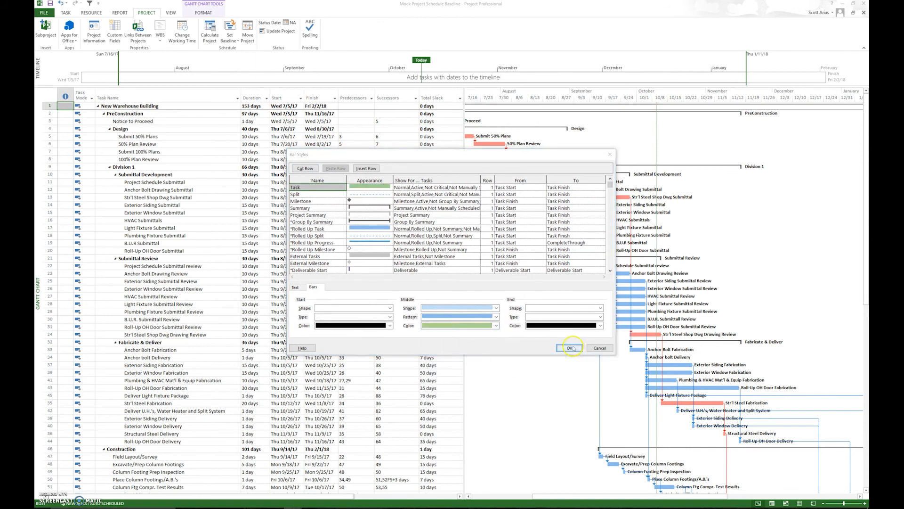
left_click(570, 348)
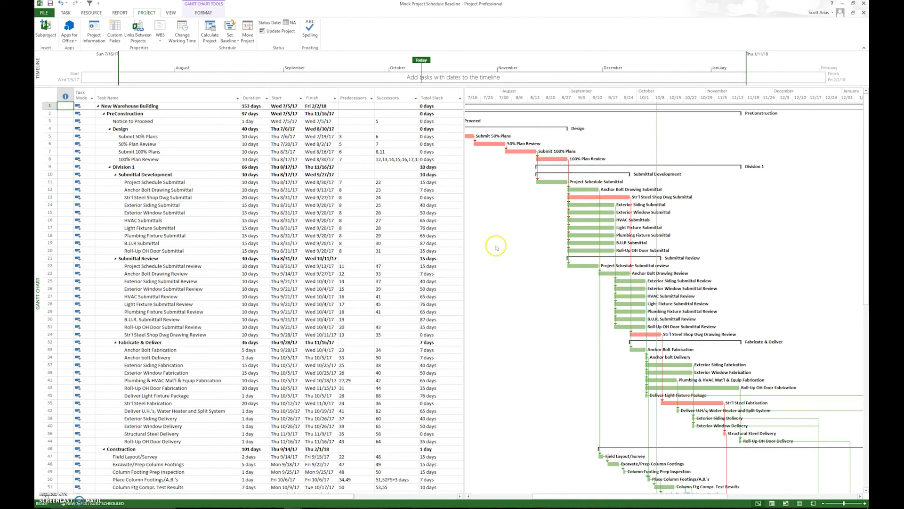
Set the Gantt chart layout to the link style without lines between the task bars.
right_click(487, 198)
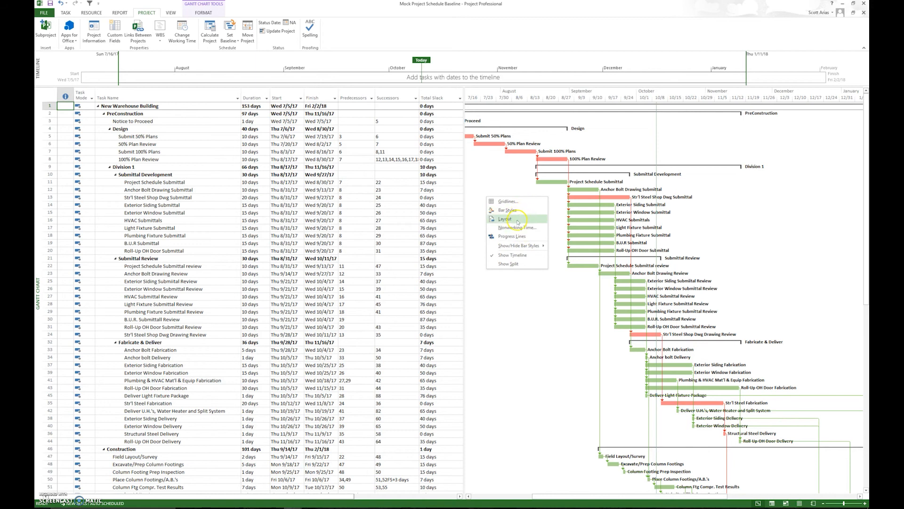
left_click(518, 221)
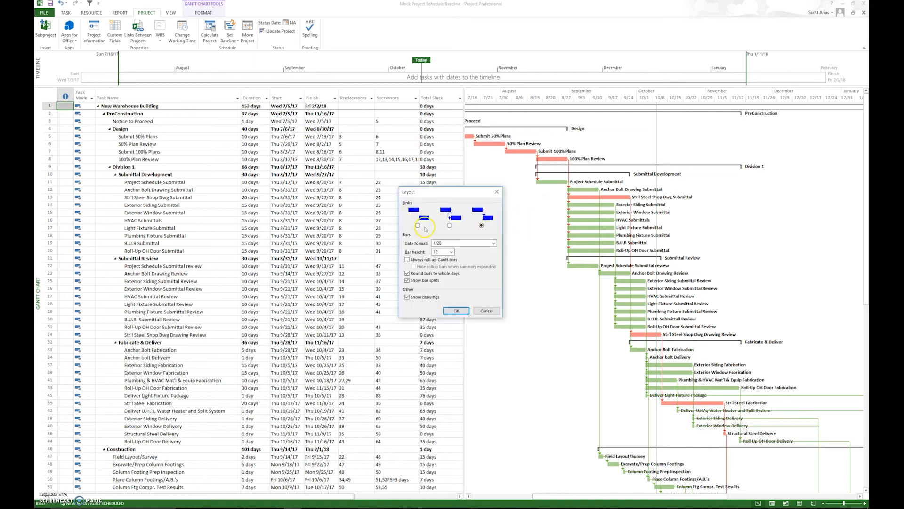
left_click(456, 310)
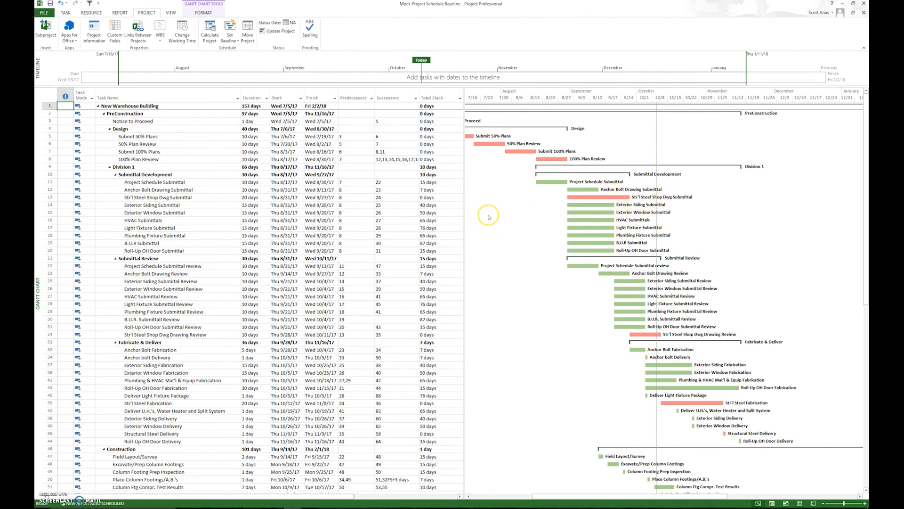
Hide the Critical Tasks bar style in the Gantt chart.
right_click(501, 219)
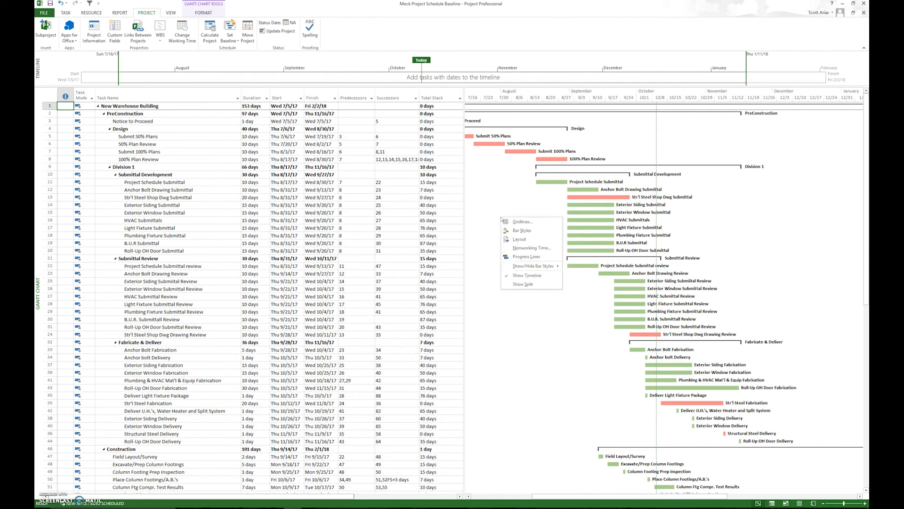
mouse_move(529, 266)
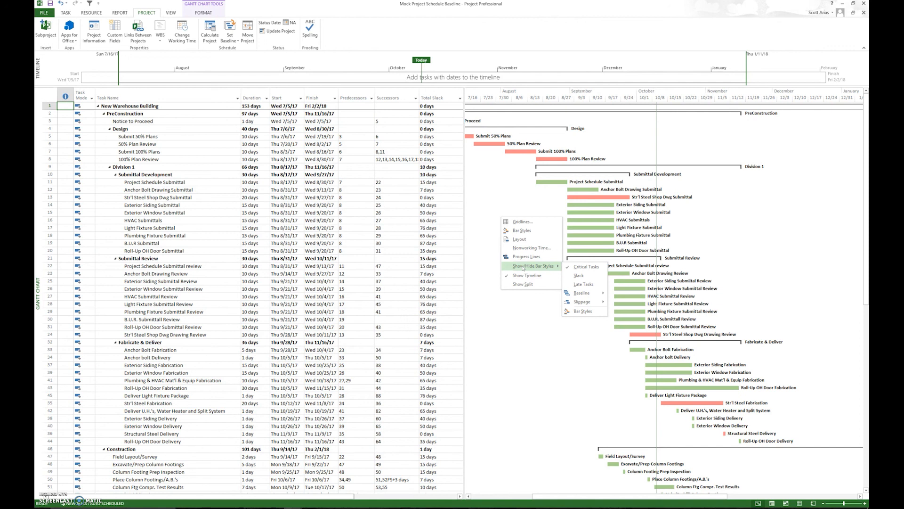
left_click(574, 271)
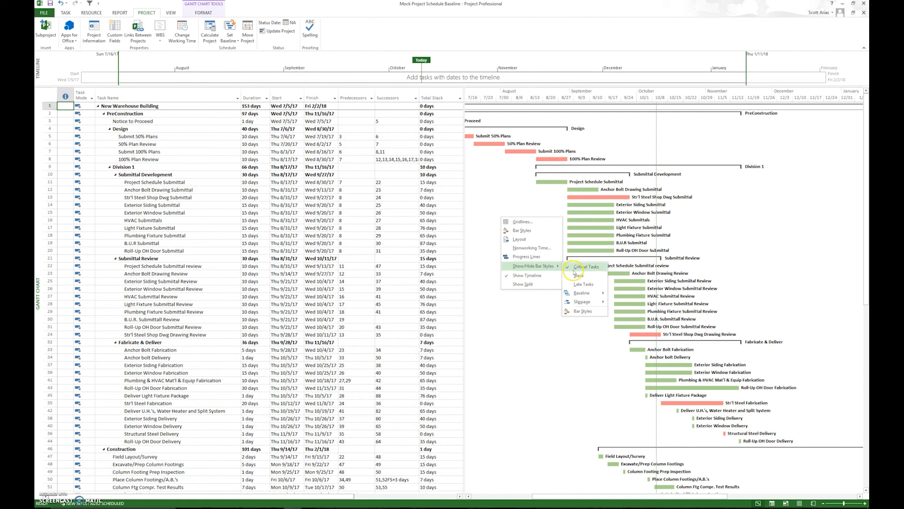
left_click(575, 272)
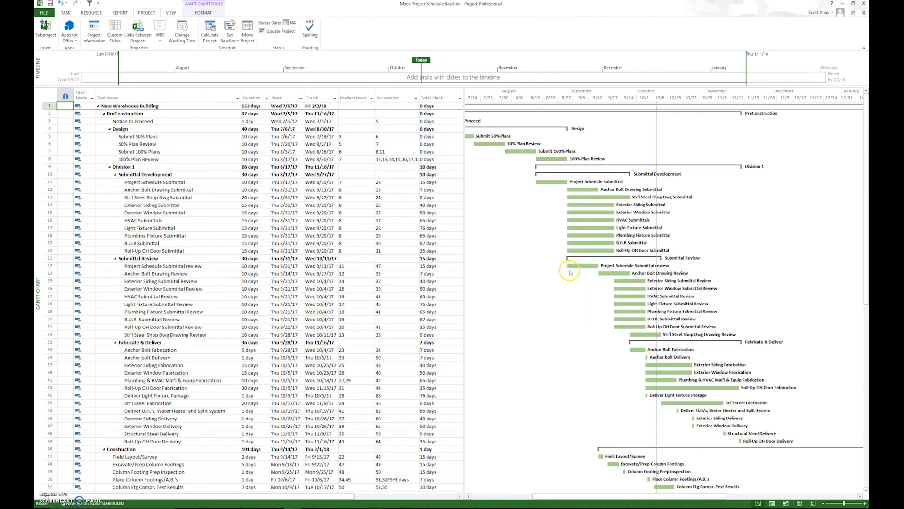
Show the Critical Tasks bar style in the Gantt chart again.
right_click(499, 225)
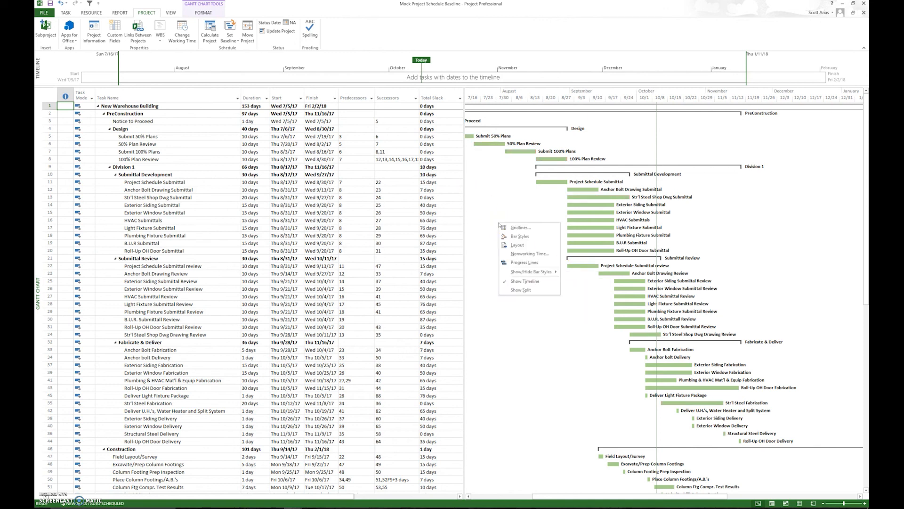
left_click(524, 272)
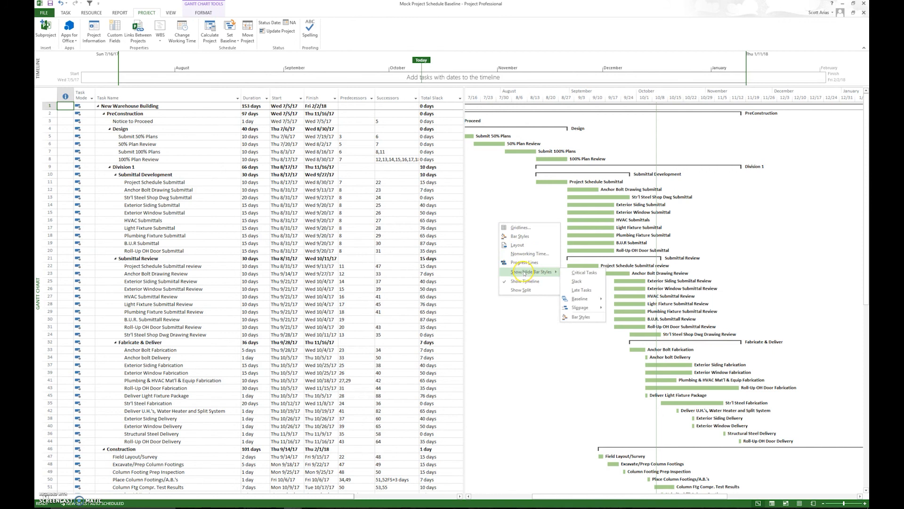
left_click(569, 273)
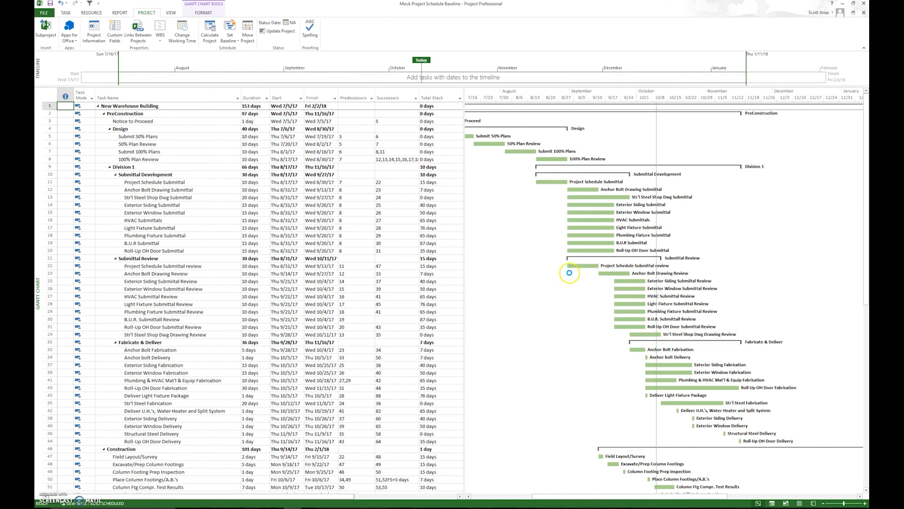